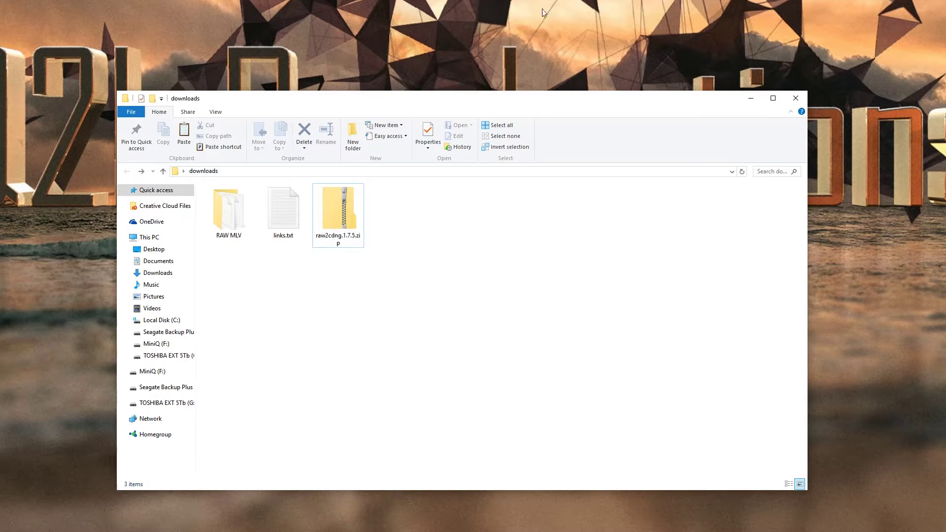
Extract raw2cdng.1.7.5.exe from its zip archive into downloads and select it
{"action": "key", "text": "Return"}
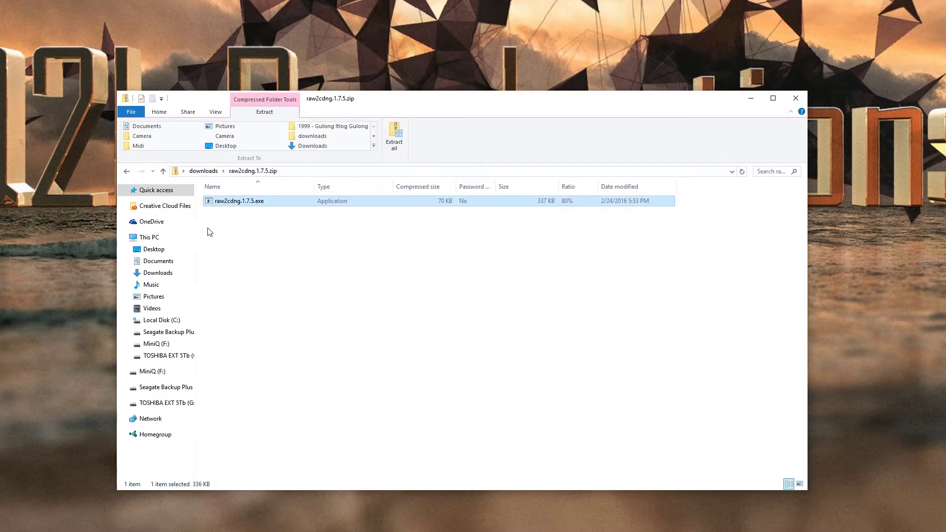
{"action": "left_click", "coordinate": [127, 171]}
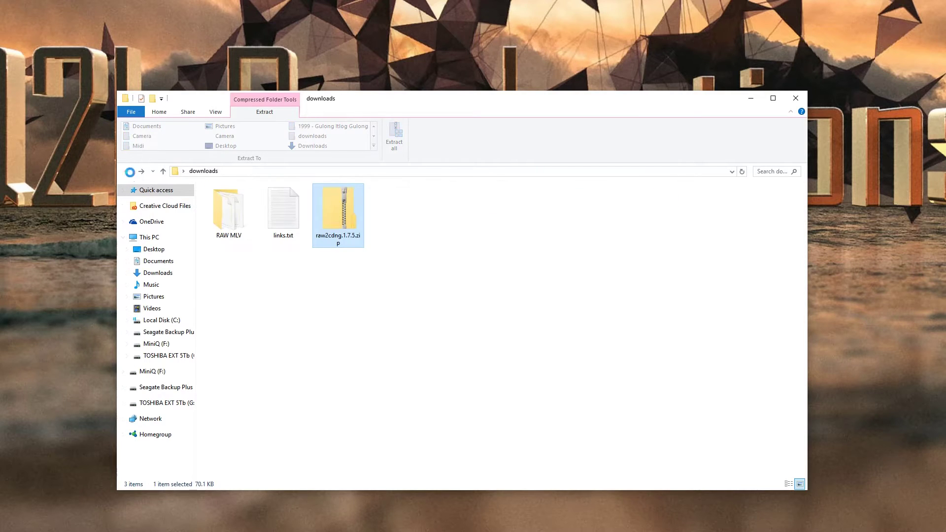
{"action": "left_click", "coordinate": [432, 222]}
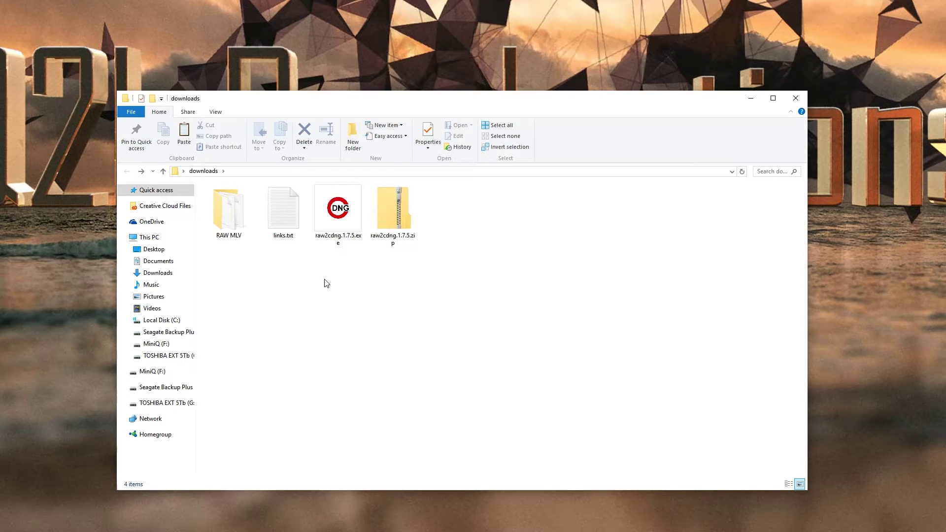
{"action": "left_click", "coordinate": [333, 227]}
Launch raw2cdng and add the three MLV clips from RAW MLV to the batch list
{"action": "double_click", "coordinate": [333, 226]}
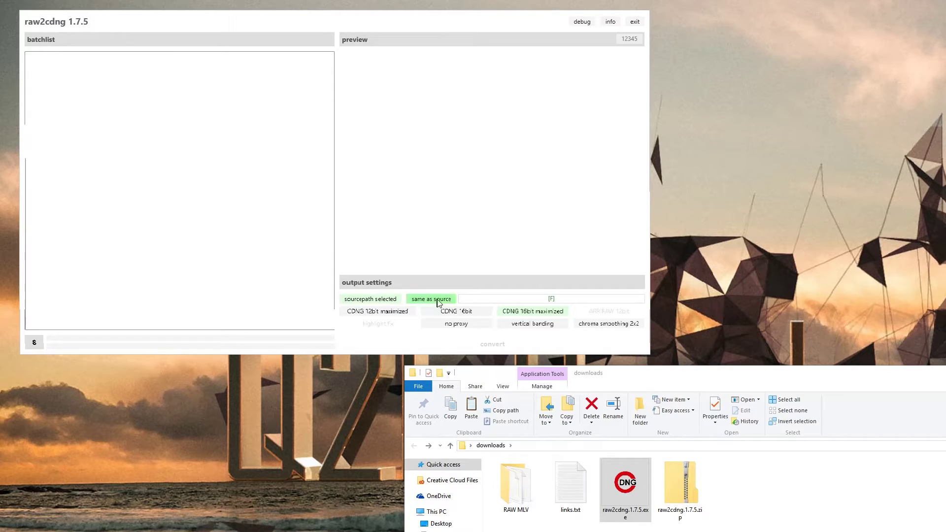
{"action": "double_click", "coordinate": [518, 476]}
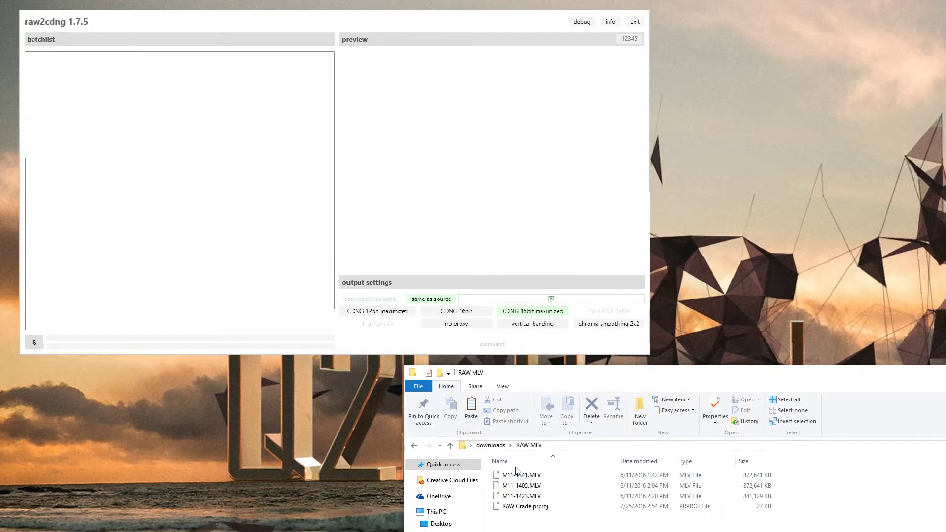
{"action": "left_click", "coordinate": [520, 475]}
{"action": "left_click", "coordinate": [541, 497], "text": "shift"}
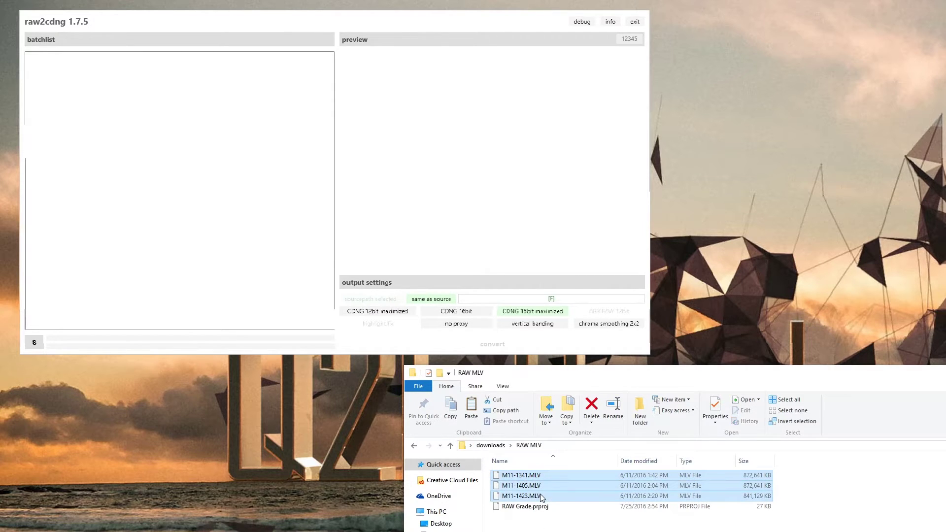
{"action": "left_click_drag", "start_coordinate": [527, 482], "coordinate": [154, 175]}
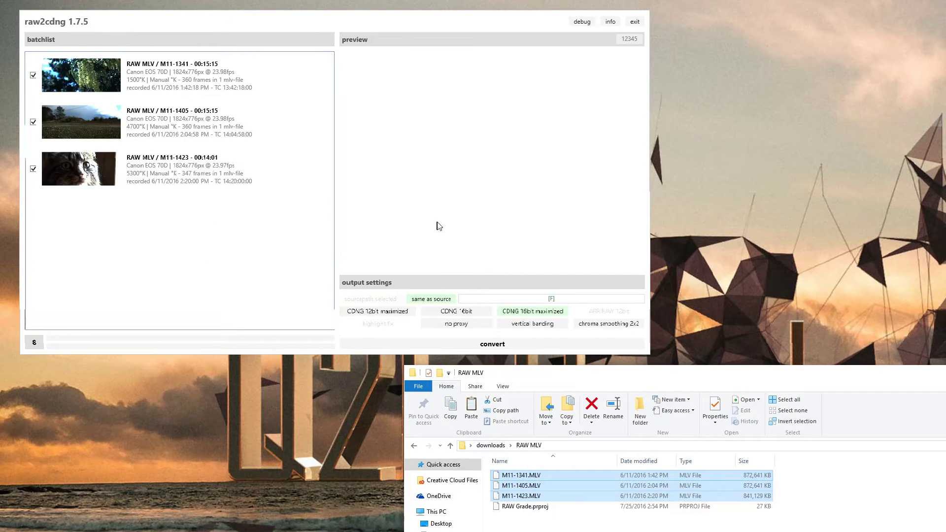
Convert the batch into CinemaDNG folders M11-1341, M11-1405 and M11-1423, then close raw2cdng
{"action": "mouse_move", "coordinate": [557, 301]}
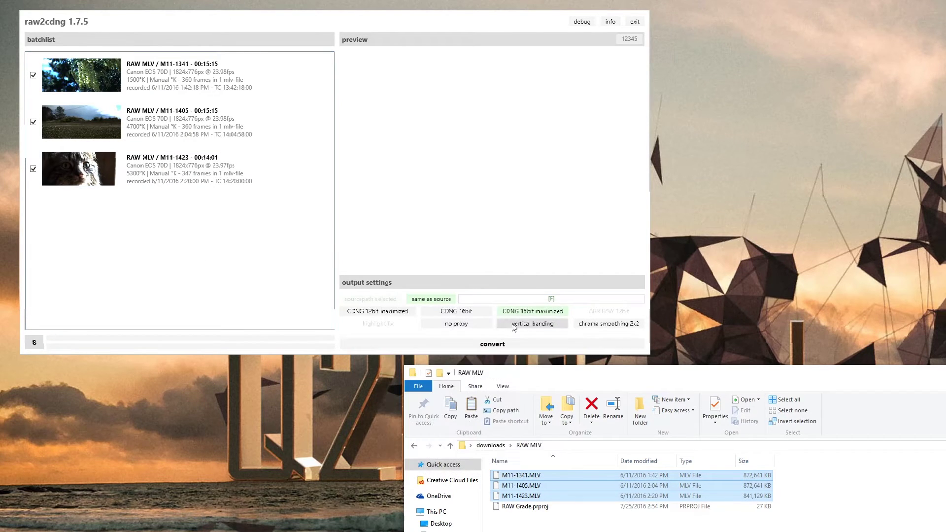
{"action": "left_click", "coordinate": [487, 345]}
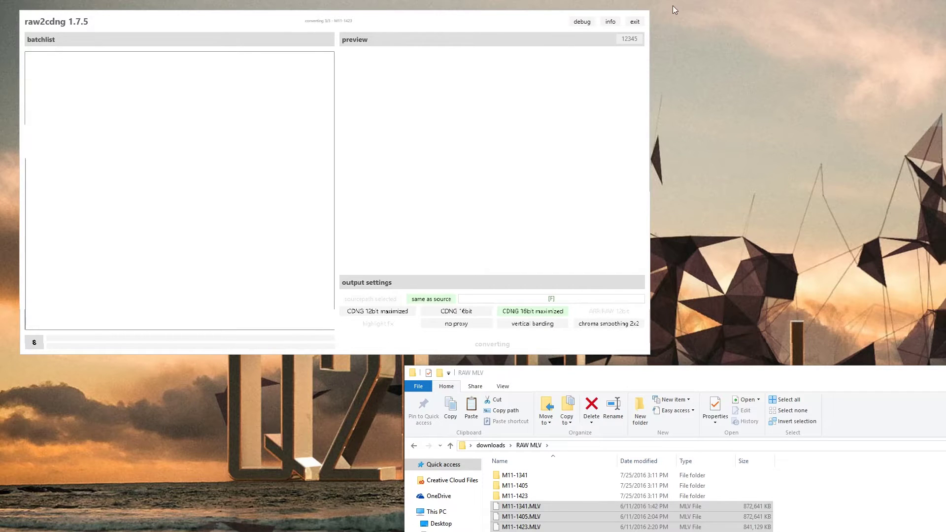
{"action": "left_click", "coordinate": [635, 21]}
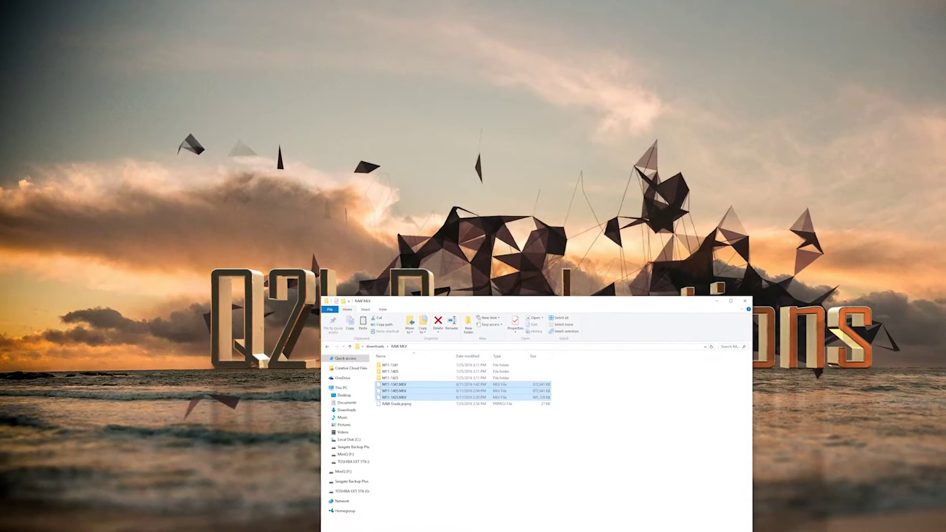
{"action": "key", "text": "super"}
Launch After Effects and raise the project colour depth from 8 to 32 bpc
{"action": "left_click", "coordinate": [25, 490]}
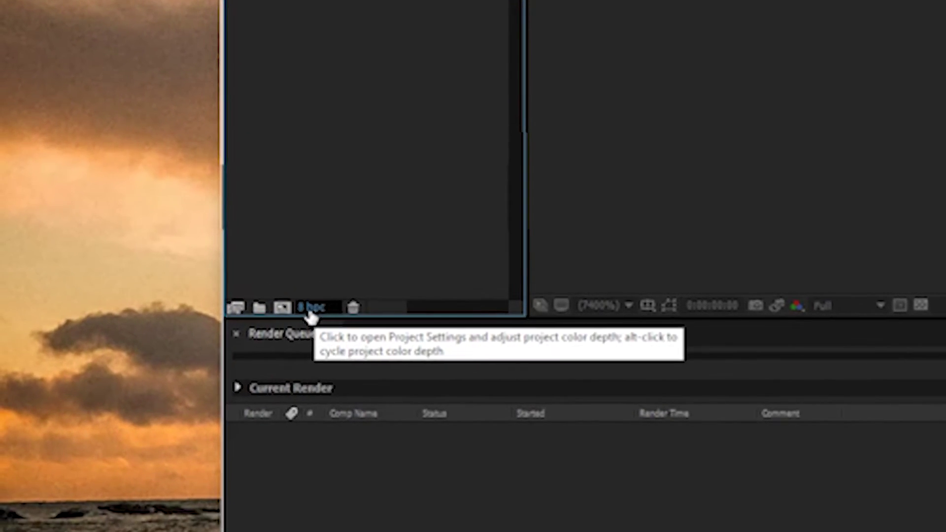
{"action": "left_click", "coordinate": [313, 314], "text": "alt"}
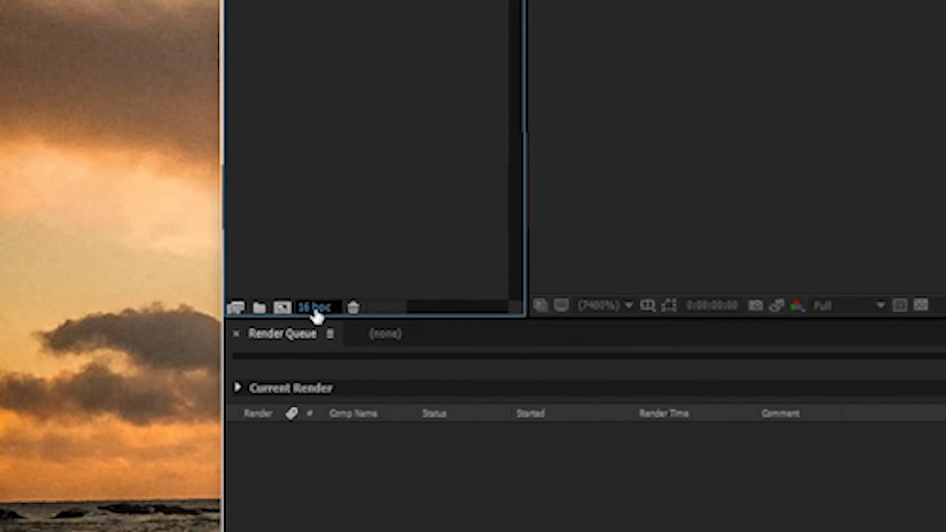
{"action": "left_click", "coordinate": [318, 315], "text": "alt"}
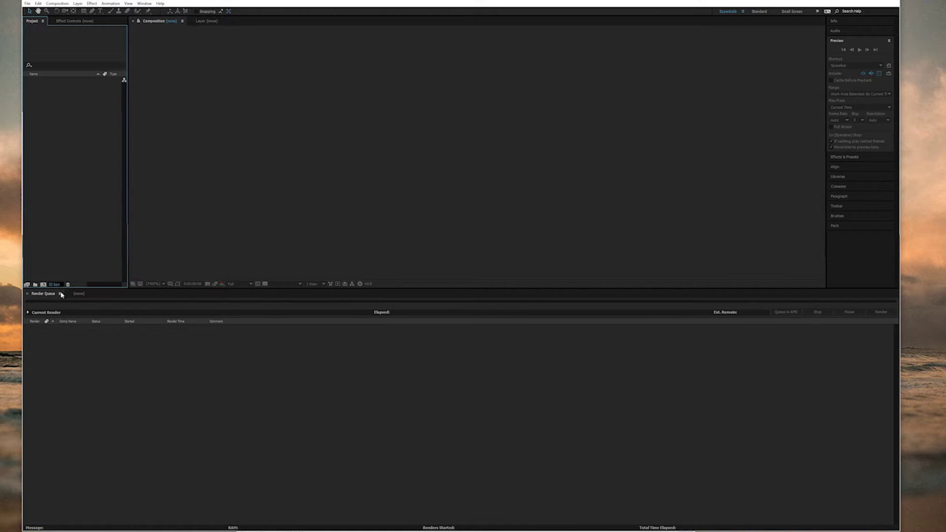
Import the first DNG in RAW MLV > M11-1341 as a Camera Raw sequence
{"action": "right_click", "coordinate": [105, 173]}
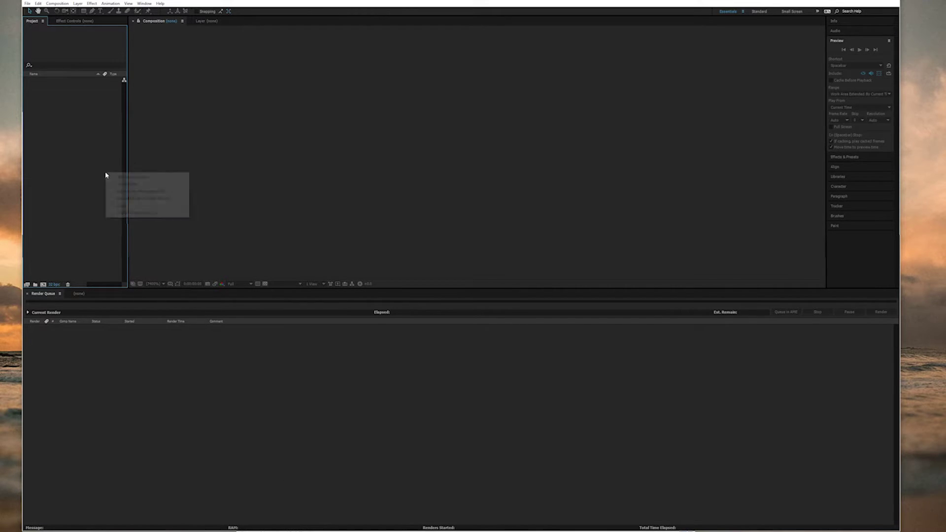
{"action": "mouse_move", "coordinate": [133, 206]}
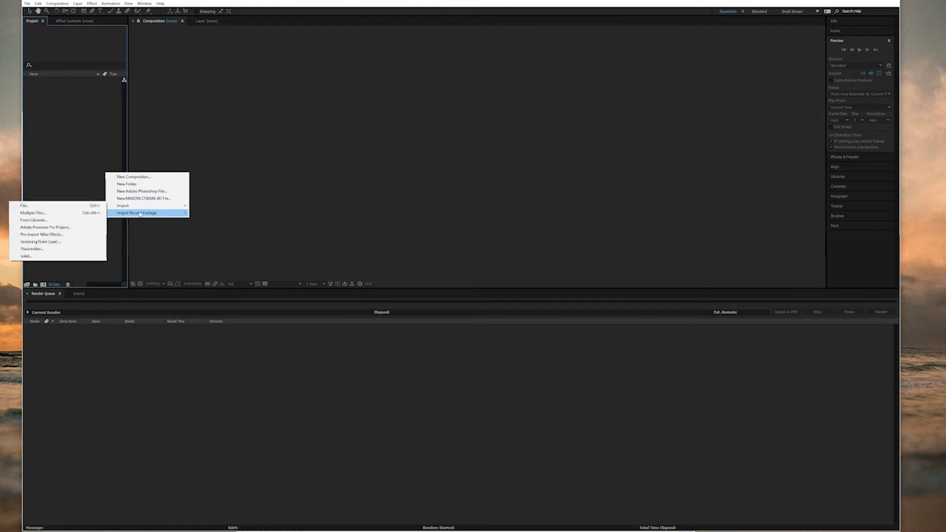
{"action": "left_click", "coordinate": [30, 205]}
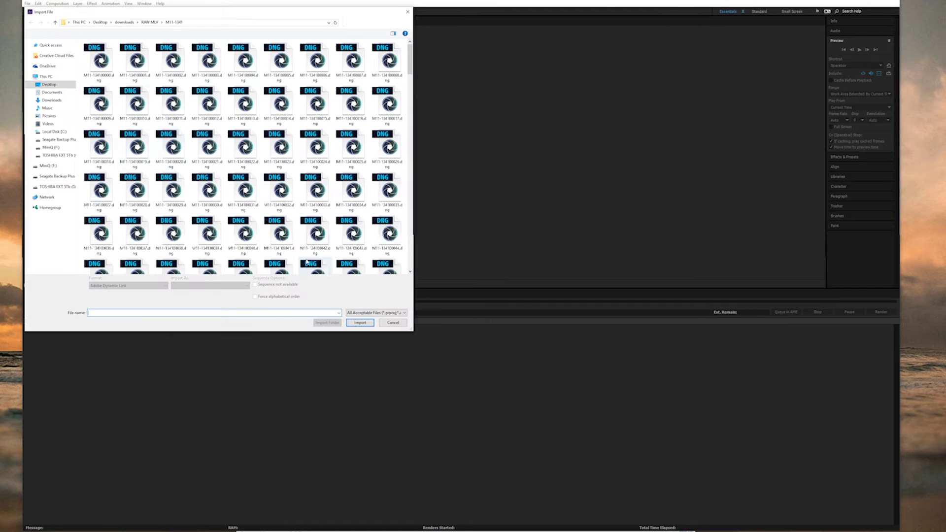
{"action": "left_click", "coordinate": [124, 22]}
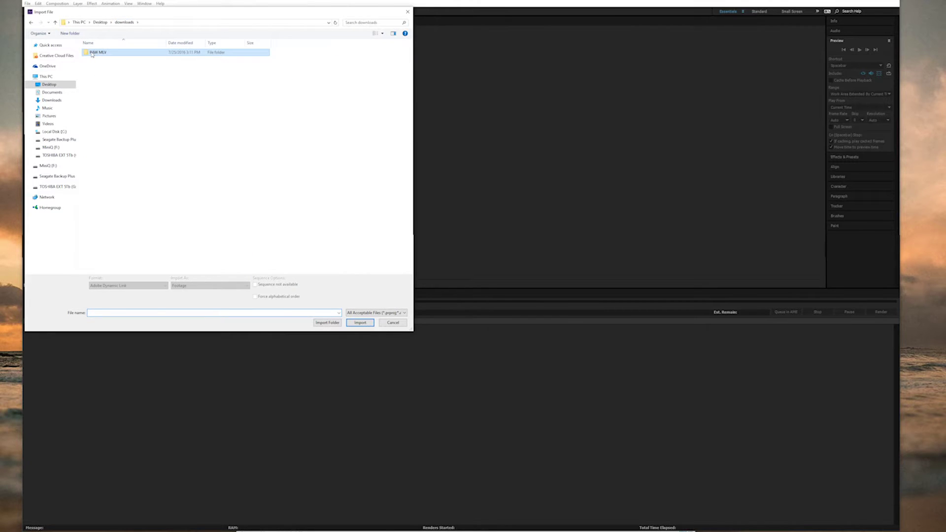
{"action": "double_click", "coordinate": [92, 52]}
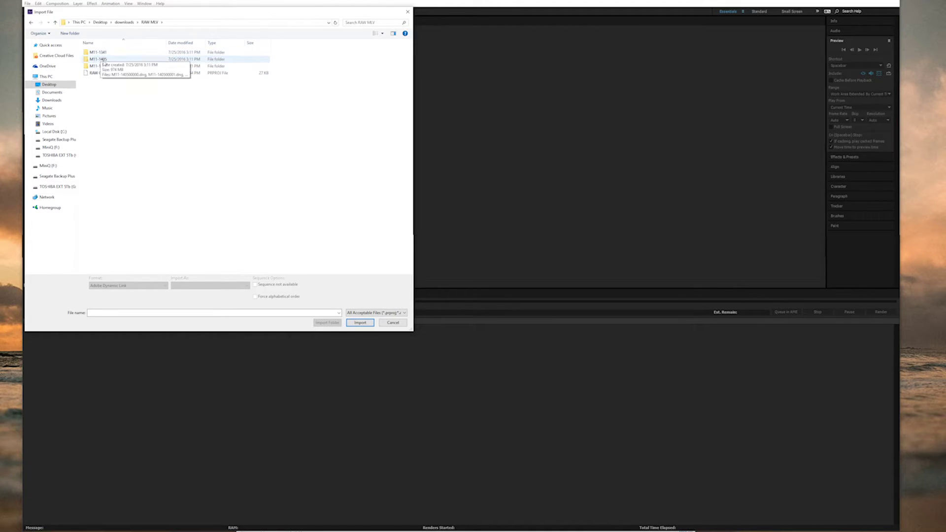
{"action": "left_click", "coordinate": [104, 55]}
{"action": "double_click", "coordinate": [104, 55]}
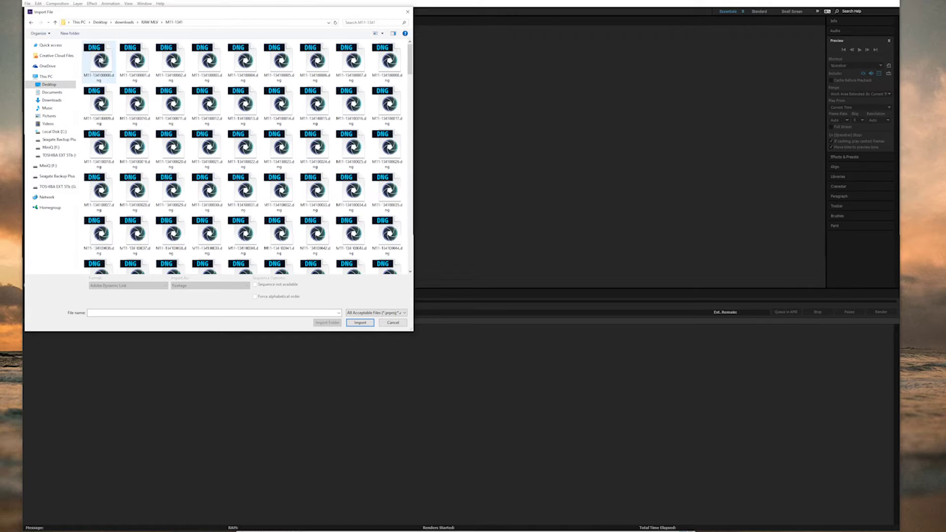
{"action": "left_click", "coordinate": [103, 59]}
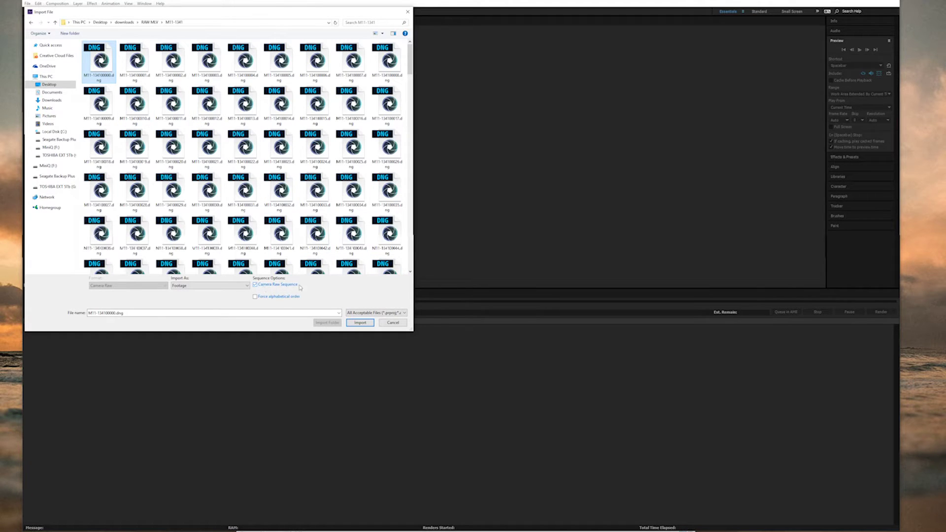
{"action": "left_click", "coordinate": [361, 322]}
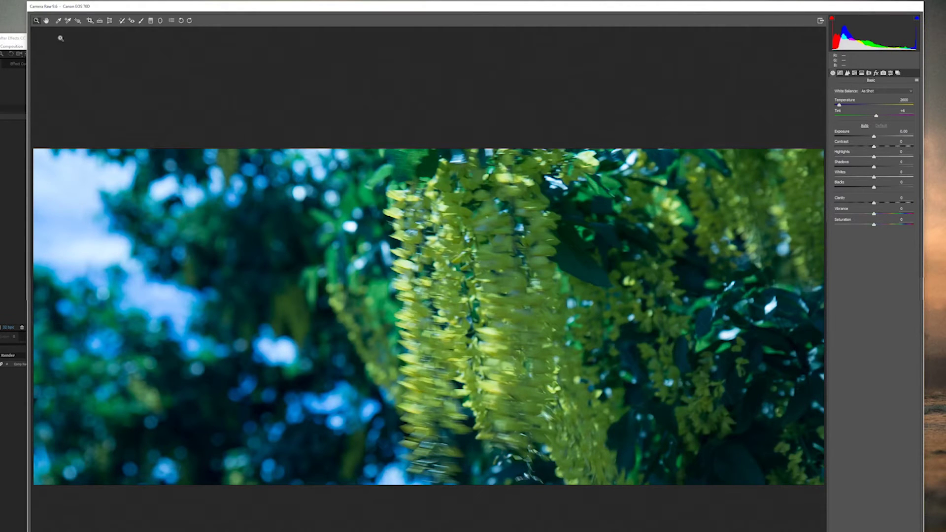
Grade the frame: Temperature 5600, Tint +29, Exposure +0.25, Highlights -67, Shadows -31, Blacks about +72
{"action": "left_click", "coordinate": [58, 20]}
{"action": "left_click", "coordinate": [108, 246]}
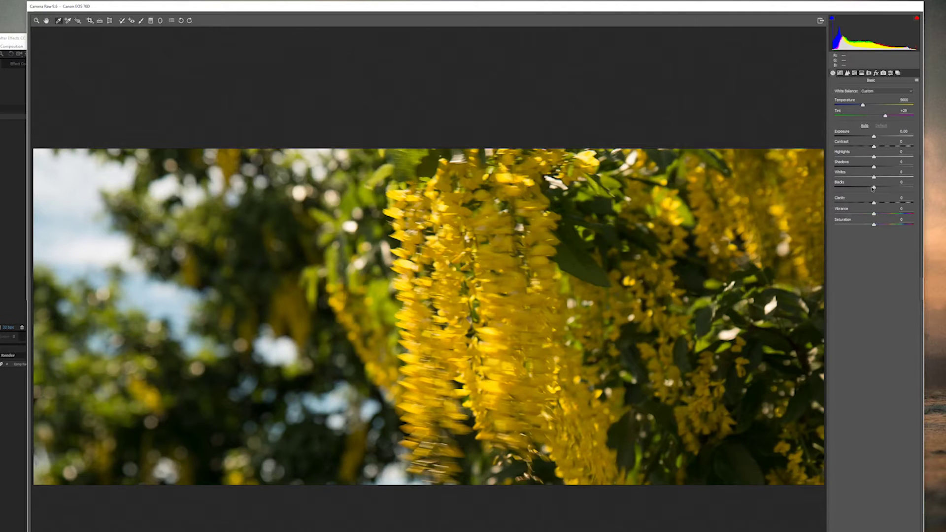
{"action": "left_click_drag", "start_coordinate": [876, 189], "coordinate": [899, 190]}
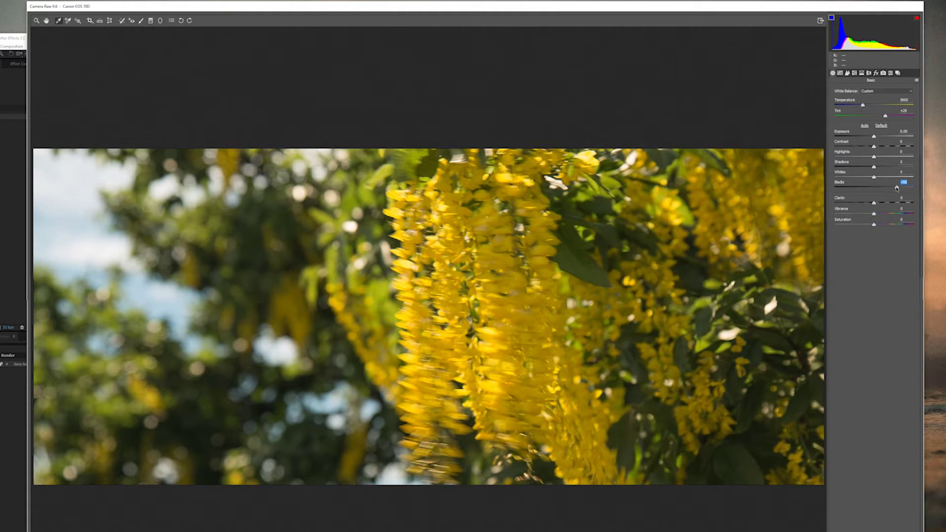
{"action": "mouse_move", "coordinate": [897, 188]}
{"action": "left_mouse_down"}
{"action": "mouse_move", "coordinate": [876, 190]}
{"action": "mouse_move", "coordinate": [895, 189]}
{"action": "left_mouse_up"}
{"action": "left_click_drag", "start_coordinate": [875, 137], "coordinate": [876, 140]}
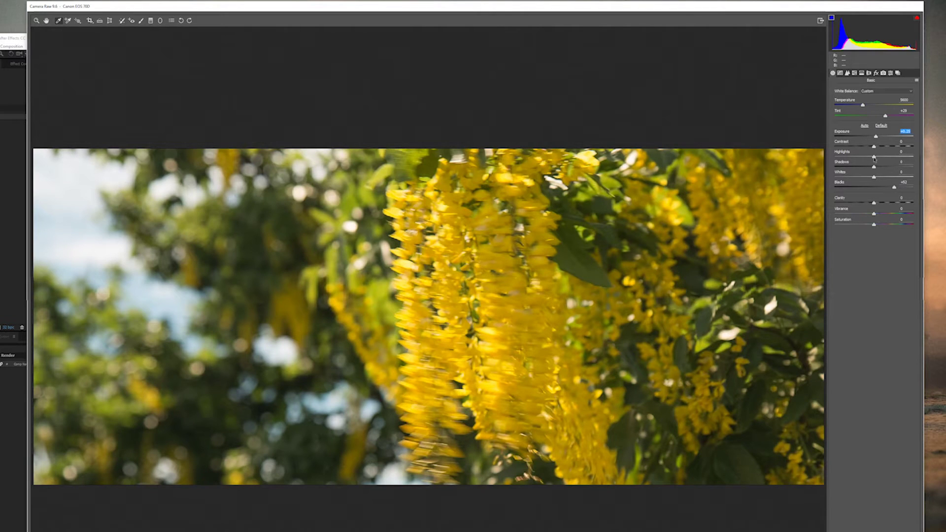
{"action": "left_click_drag", "start_coordinate": [874, 157], "coordinate": [848, 158]}
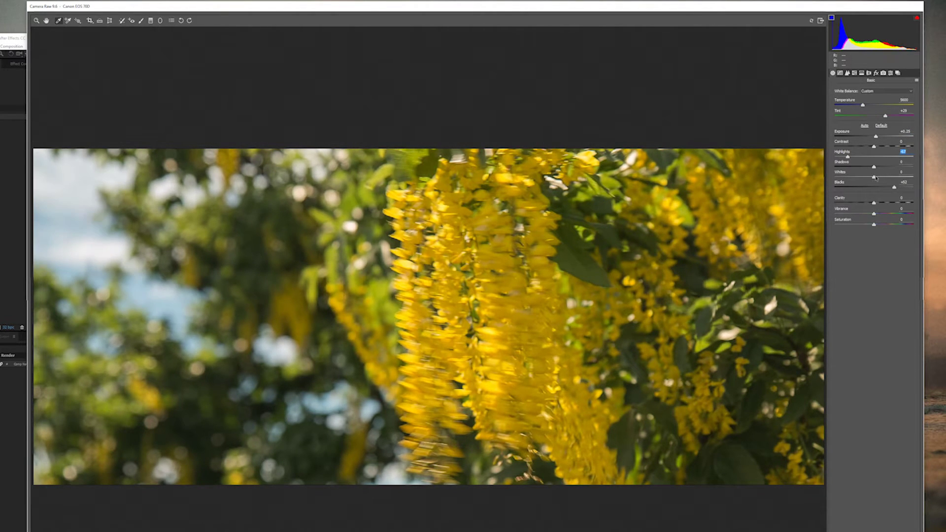
{"action": "mouse_move", "coordinate": [874, 168]}
{"action": "left_mouse_down"}
{"action": "mouse_move", "coordinate": [848, 168]}
{"action": "mouse_move", "coordinate": [862, 168]}
{"action": "left_mouse_up"}
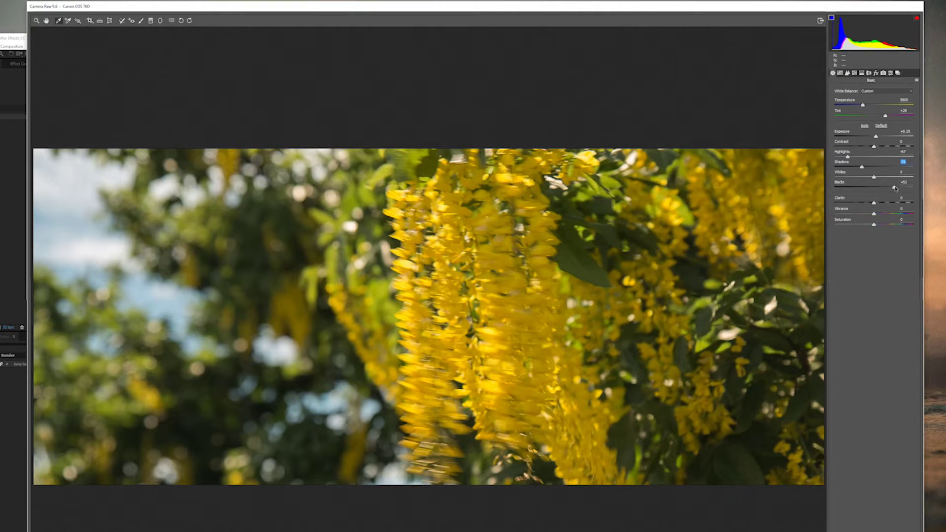
{"action": "left_click_drag", "start_coordinate": [895, 188], "coordinate": [907, 187]}
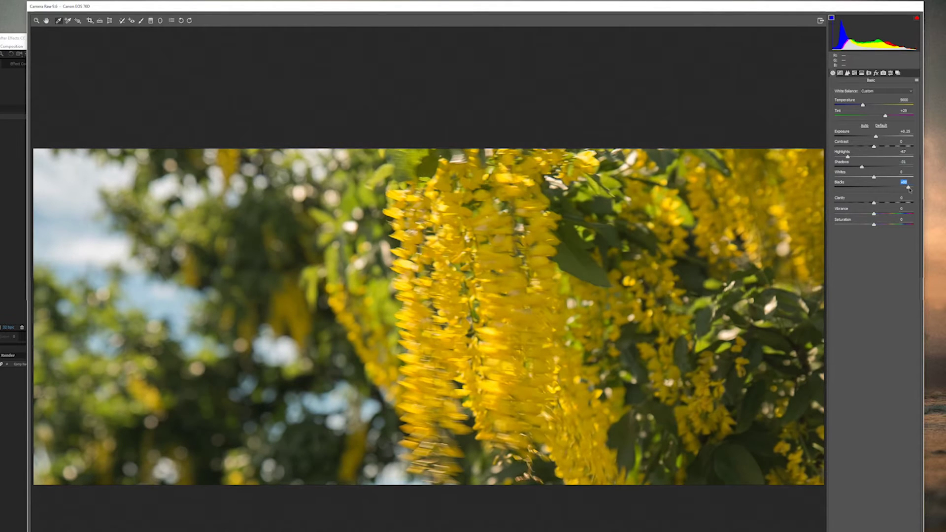
{"action": "mouse_move", "coordinate": [910, 188]}
{"action": "left_mouse_down"}
{"action": "mouse_move", "coordinate": [920, 189]}
{"action": "mouse_move", "coordinate": [910, 190]}
{"action": "left_mouse_up"}
{"action": "left_click", "coordinate": [877, 73]}
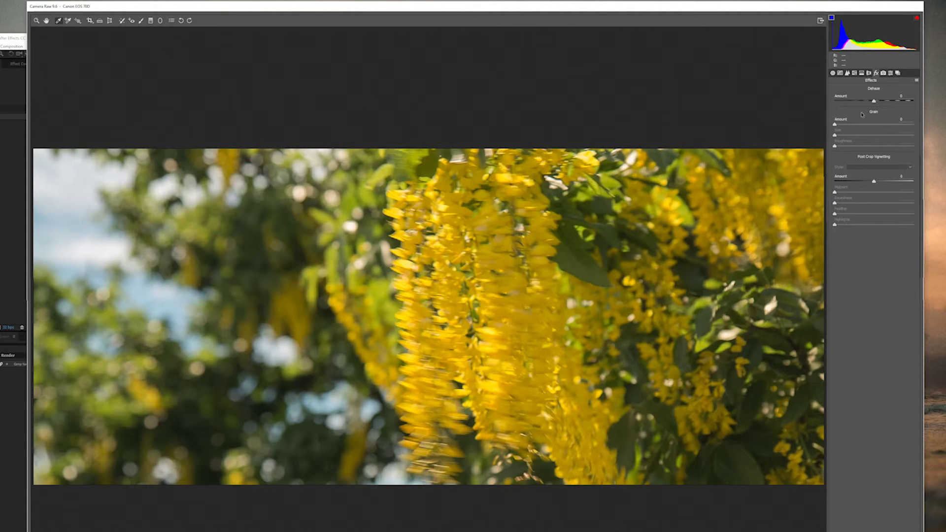
Add some Dehaze, nudge Highlights up and lift Shadows from -31 to about +6
{"action": "mouse_move", "coordinate": [875, 101]}
{"action": "left_mouse_down"}
{"action": "mouse_move", "coordinate": [882, 101]}
{"action": "mouse_move", "coordinate": [854, 103]}
{"action": "mouse_move", "coordinate": [884, 106]}
{"action": "mouse_move", "coordinate": [875, 105]}
{"action": "left_mouse_up"}
{"action": "left_click", "coordinate": [847, 73]}
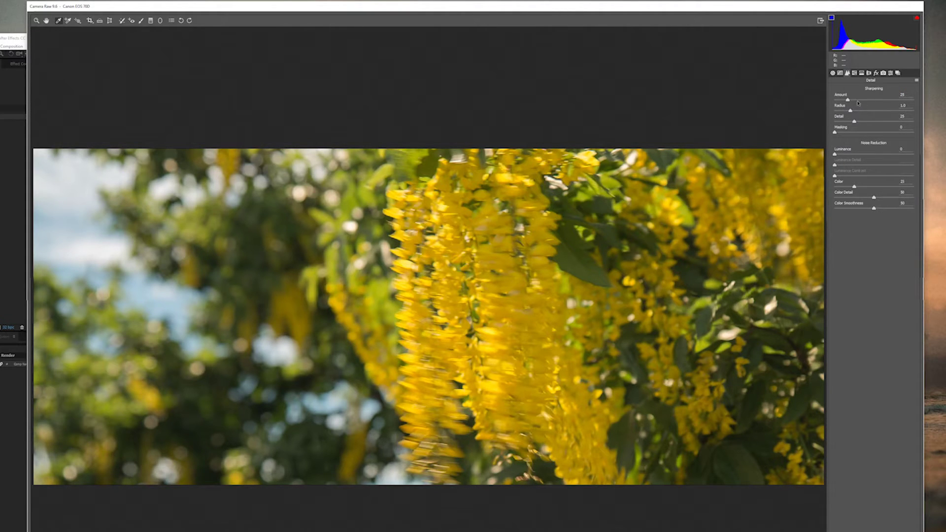
{"action": "left_click", "coordinate": [833, 73]}
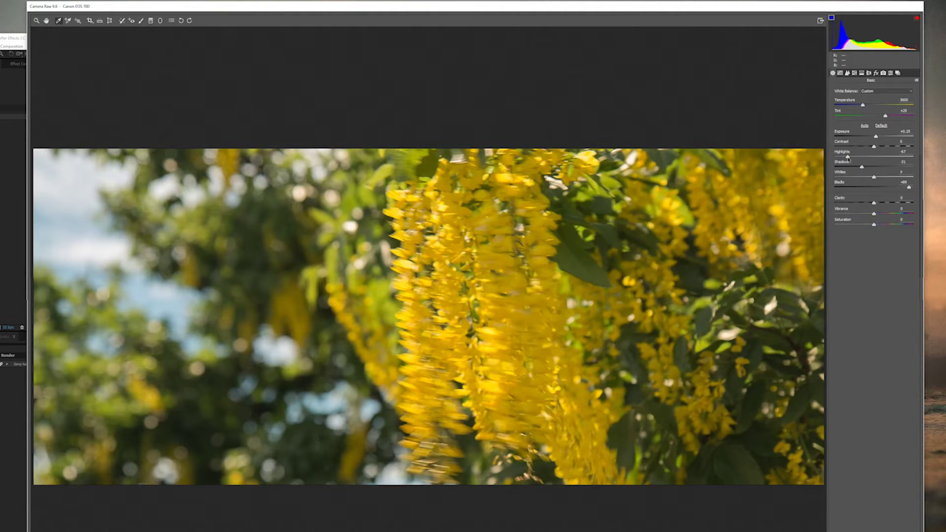
{"action": "mouse_move", "coordinate": [849, 159]}
{"action": "left_mouse_down"}
{"action": "mouse_move", "coordinate": [862, 159]}
{"action": "mouse_move", "coordinate": [834, 158]}
{"action": "left_mouse_up"}
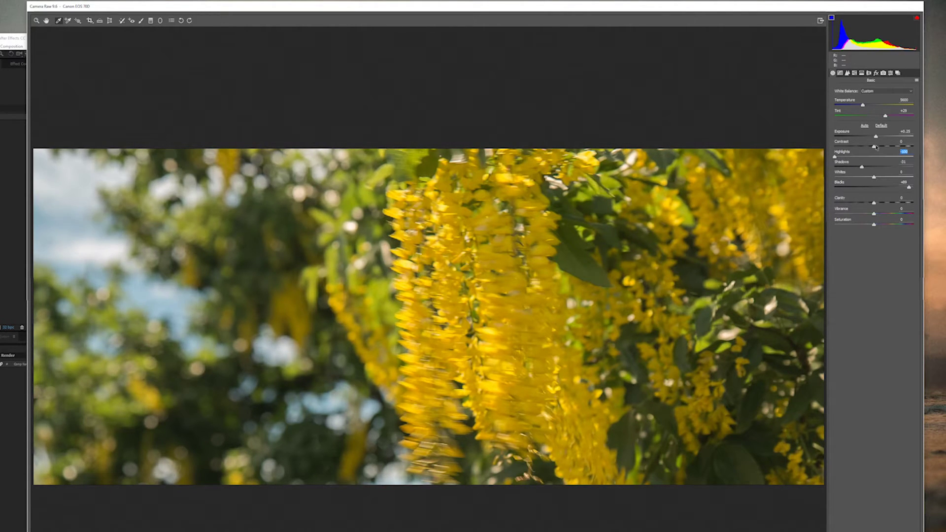
{"action": "mouse_move", "coordinate": [861, 167]}
{"action": "left_mouse_down"}
{"action": "mouse_move", "coordinate": [880, 168]}
{"action": "mouse_move", "coordinate": [870, 168]}
{"action": "left_mouse_up"}
{"action": "left_click", "coordinate": [891, 74]}
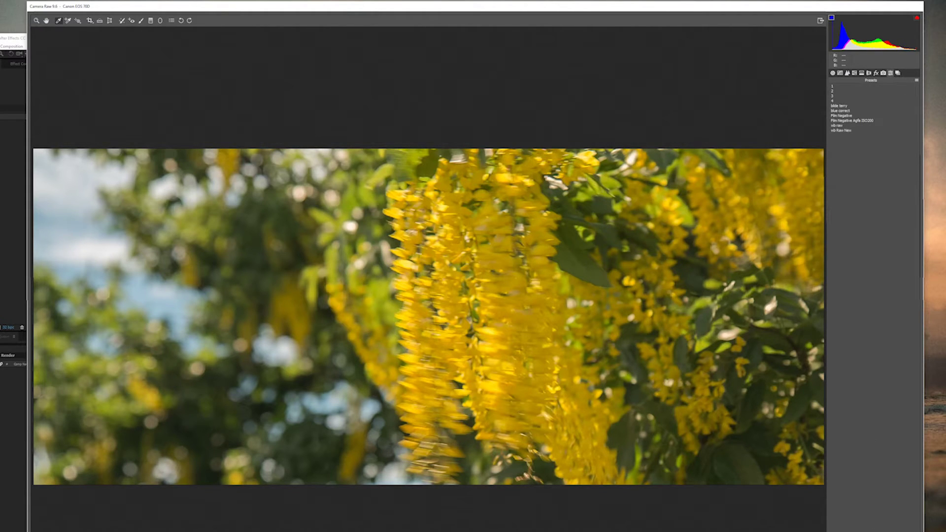
Save the grade as preset 'Yellow flowers', apply it, and close Camera Raw
{"action": "key", "text": "ctrl+shift+p"}
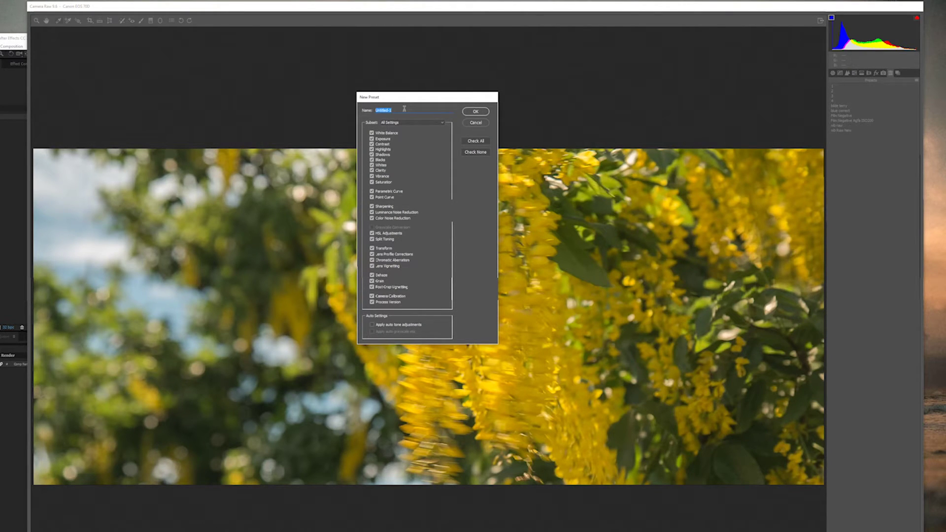
{"action": "type", "text": "Yellow flowers"}
{"action": "key", "text": "Return"}
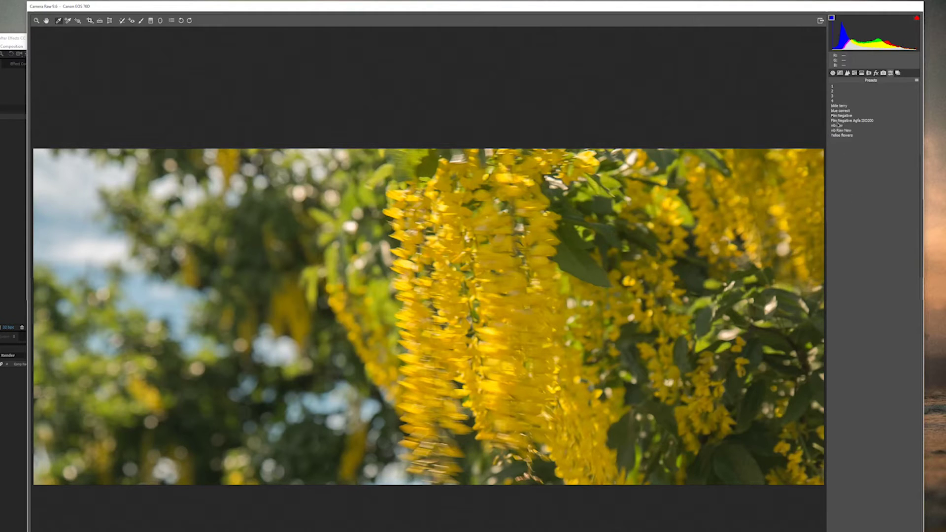
{"action": "left_click", "coordinate": [854, 136]}
{"action": "key", "text": "Return"}
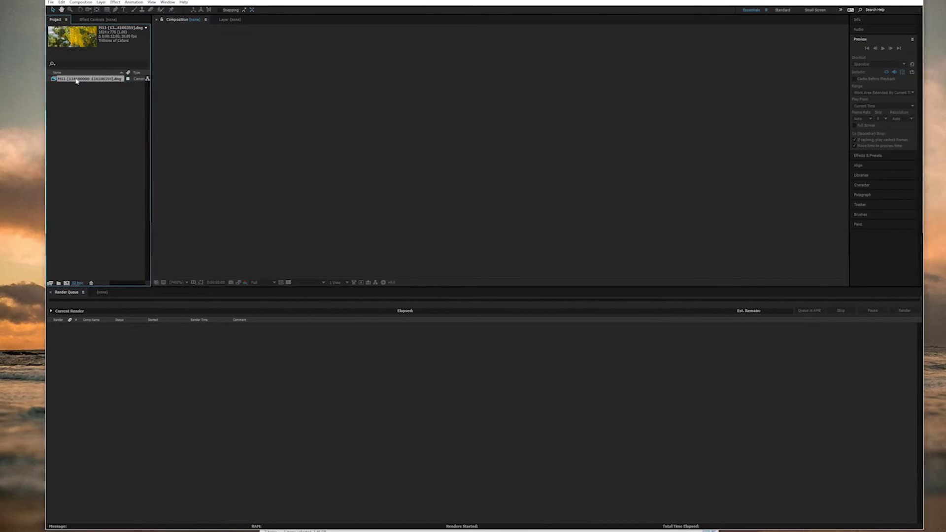
Create a composition from the graded DNG sequence and preview-play it
{"action": "left_click_drag", "start_coordinate": [77, 81], "coordinate": [72, 285]}
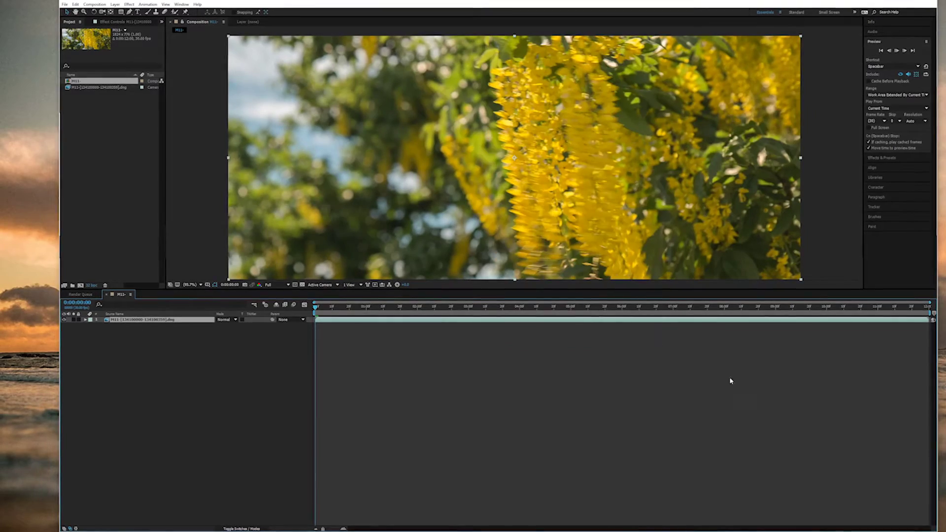
{"action": "key", "text": "space"}
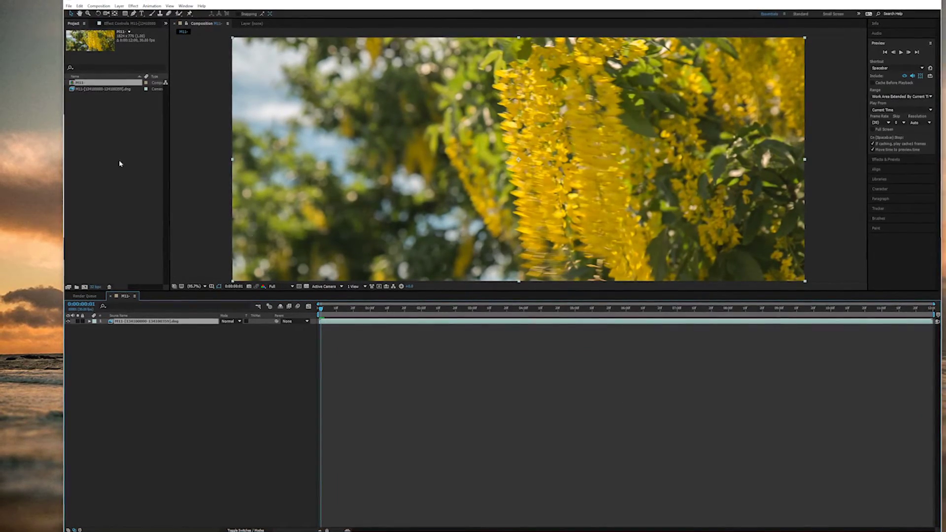
{"action": "key", "text": "space"}
{"action": "left_click", "coordinate": [107, 7]}
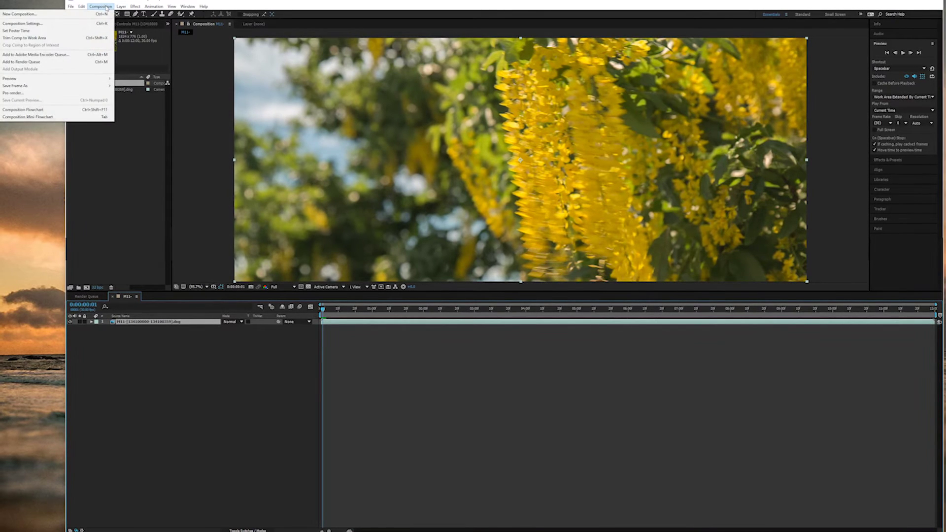
Add the composition to the render queue with the DNxHD 23.976 10bit 1111 output template
{"action": "left_click", "coordinate": [68, 62]}
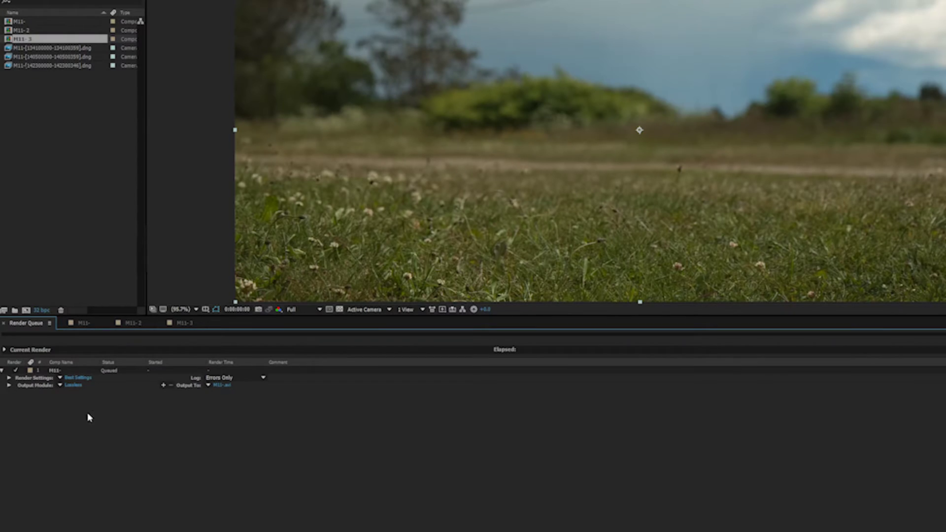
{"action": "left_click", "coordinate": [60, 385]}
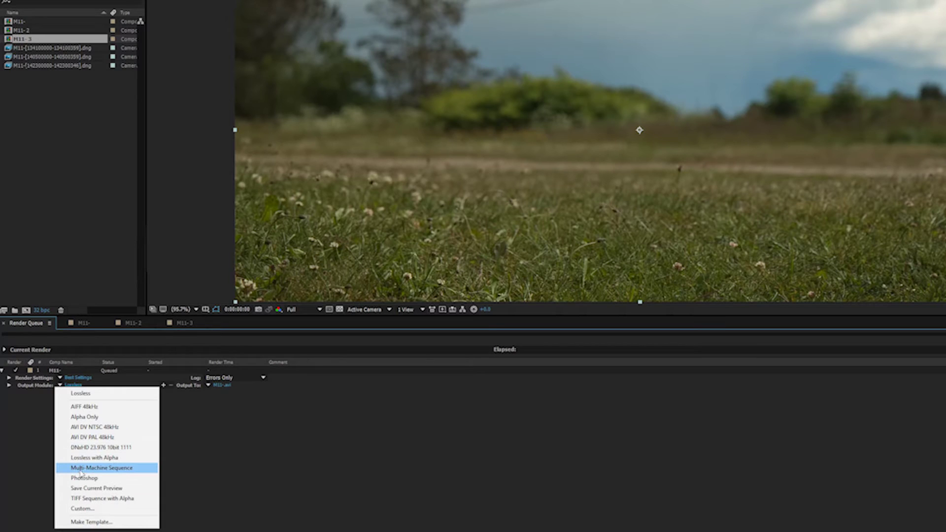
{"action": "left_click", "coordinate": [103, 448]}
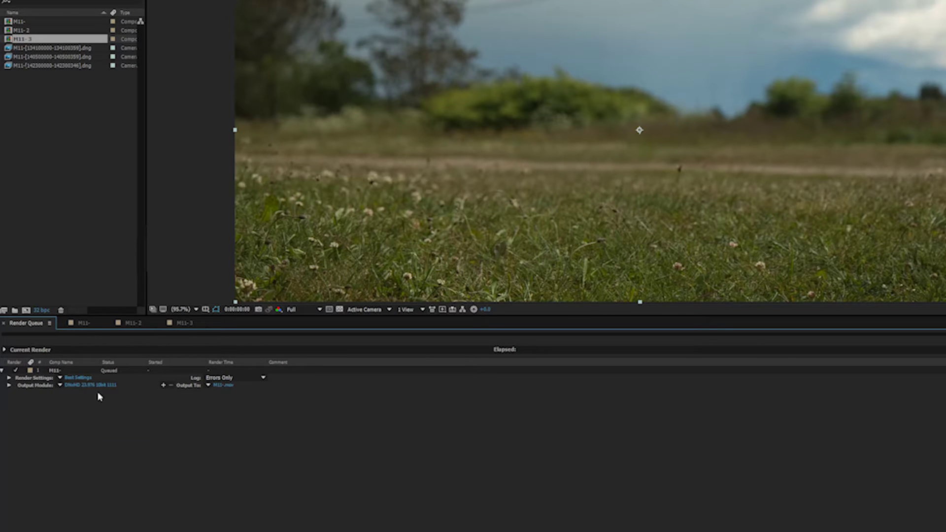
{"action": "left_click", "coordinate": [96, 386]}
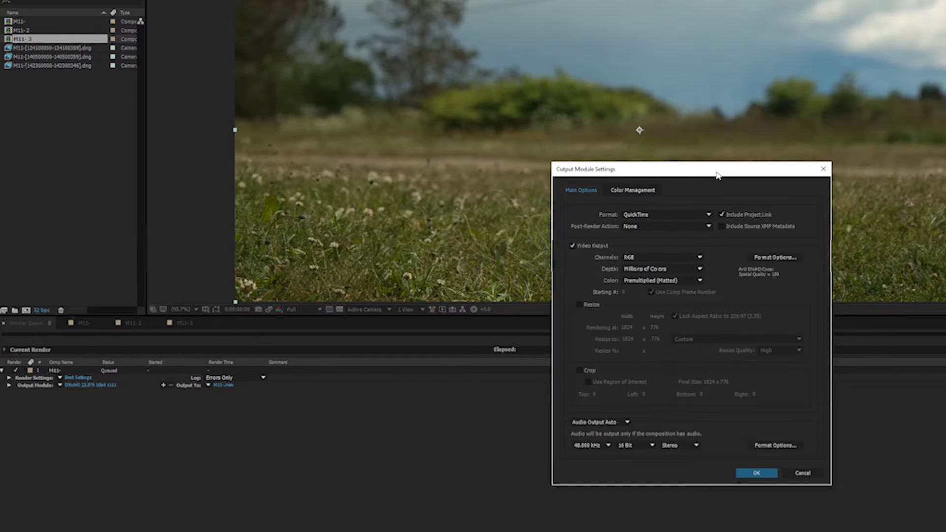
{"action": "left_click_drag", "start_coordinate": [717, 175], "coordinate": [417, 226]}
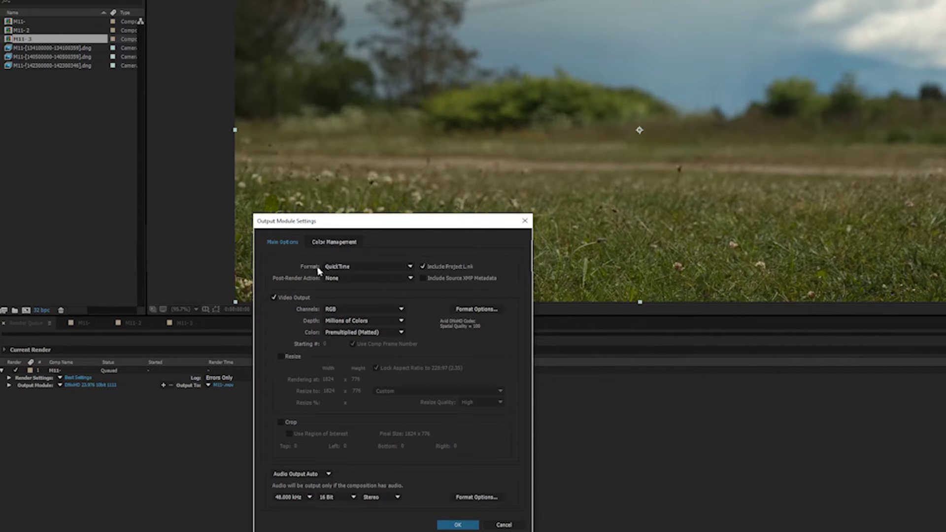
Set QuickTime output to Avid DNxHD at 1080p/23.976 DNxHD 444 10-bit
{"action": "left_click", "coordinate": [364, 267]}
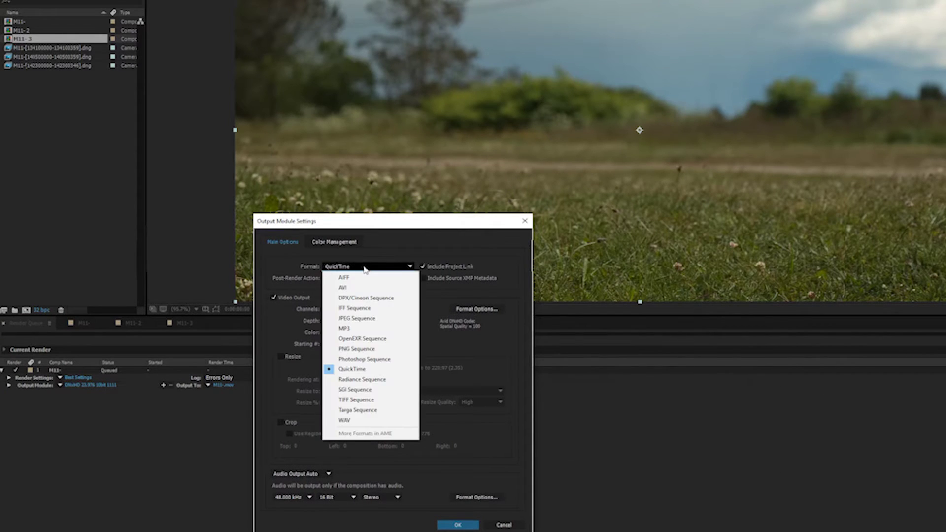
{"action": "left_click", "coordinate": [363, 267]}
{"action": "left_click", "coordinate": [364, 267]}
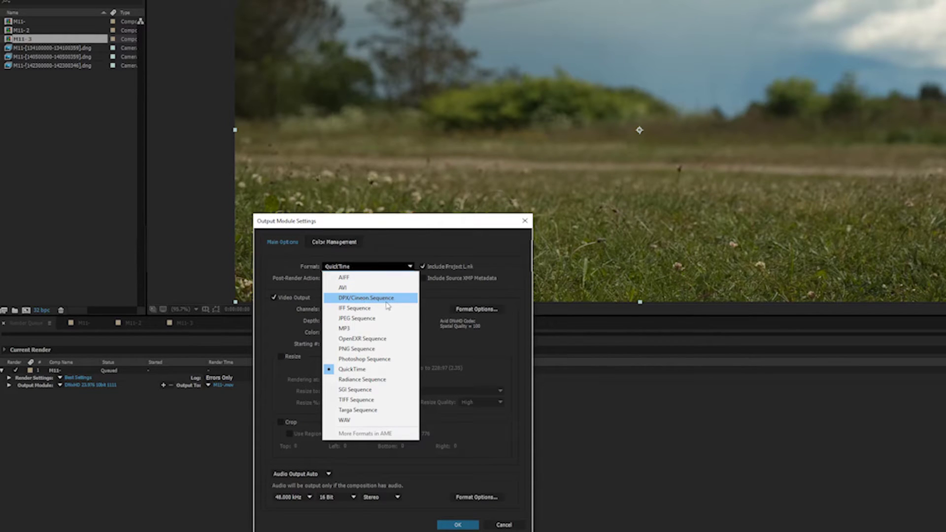
{"action": "left_click", "coordinate": [373, 371]}
{"action": "left_click", "coordinate": [488, 312]}
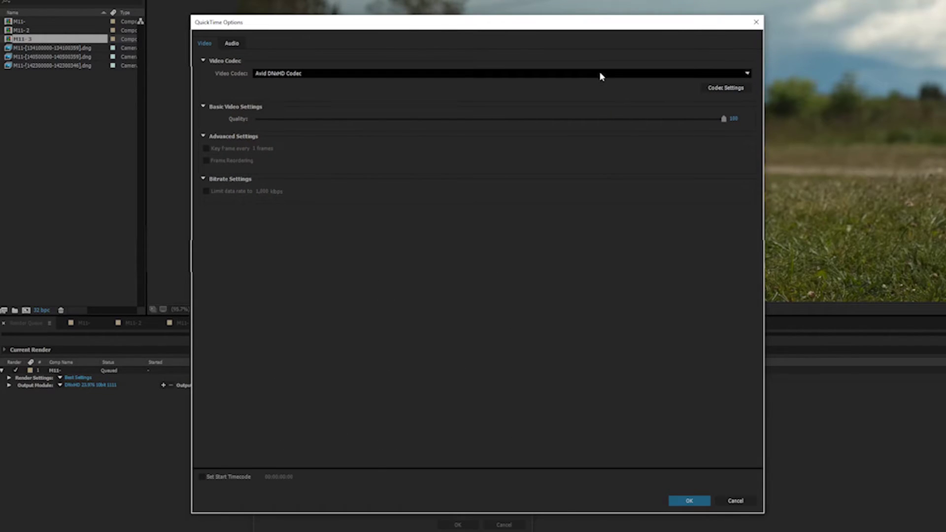
{"action": "left_click", "coordinate": [601, 75]}
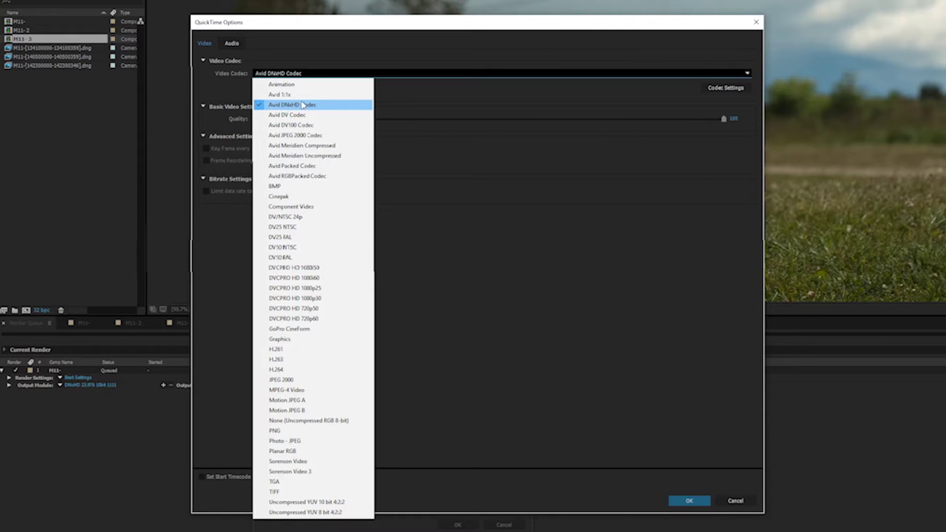
{"action": "left_click", "coordinate": [726, 88]}
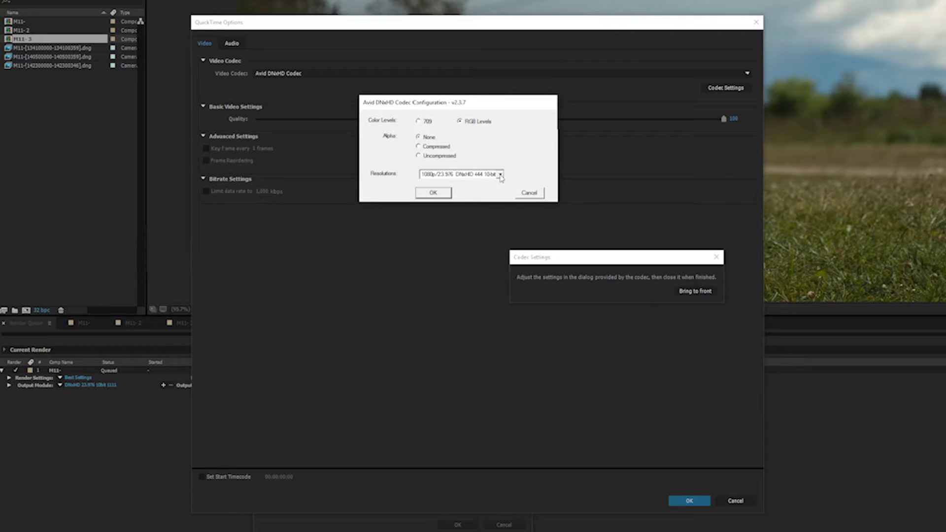
{"action": "left_click", "coordinate": [500, 175]}
{"action": "left_click", "coordinate": [500, 175]}
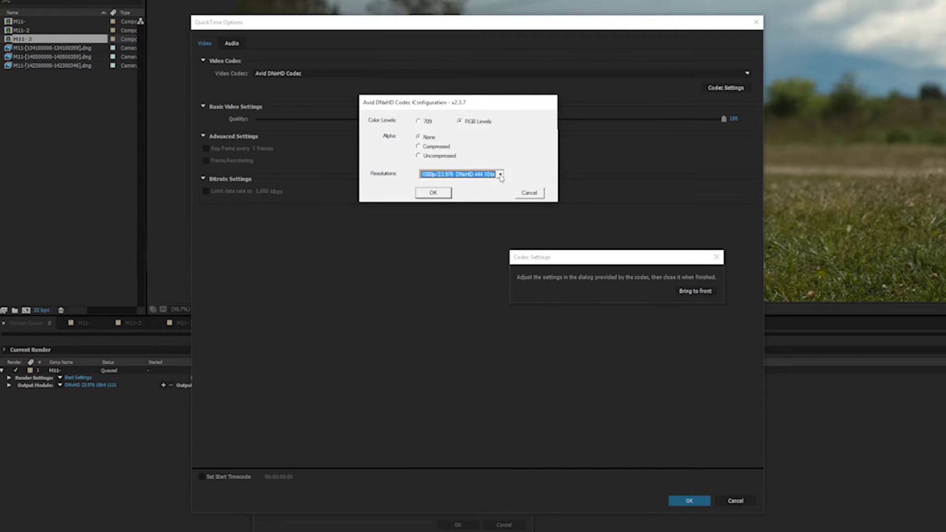
{"action": "left_click", "coordinate": [445, 194]}
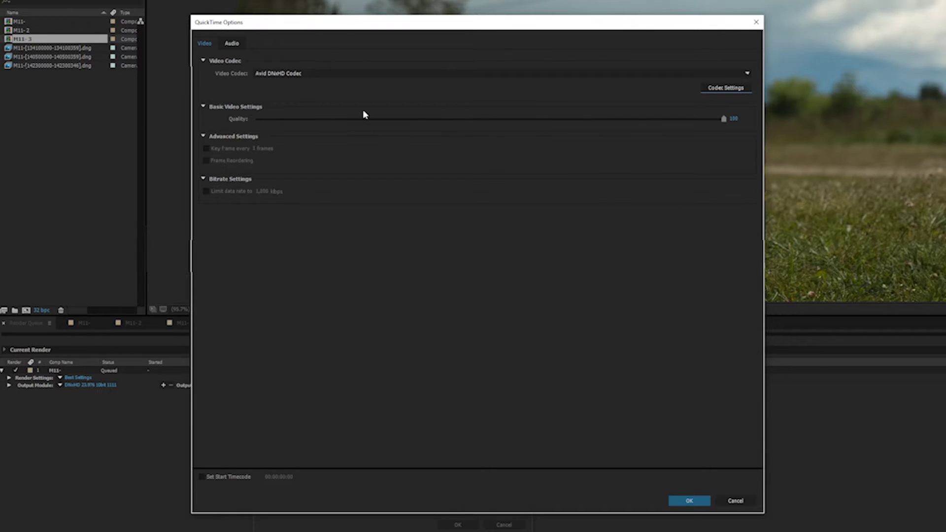
{"action": "left_click", "coordinate": [688, 502]}
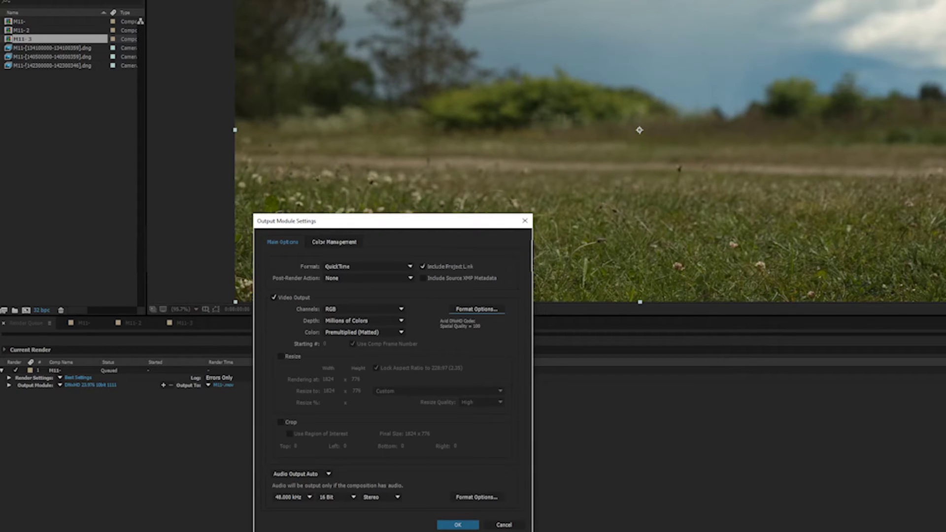
Queue M11-2 for rendering with the DNxHD 23.976 10bit 1111 output module
{"action": "left_click", "coordinate": [459, 526]}
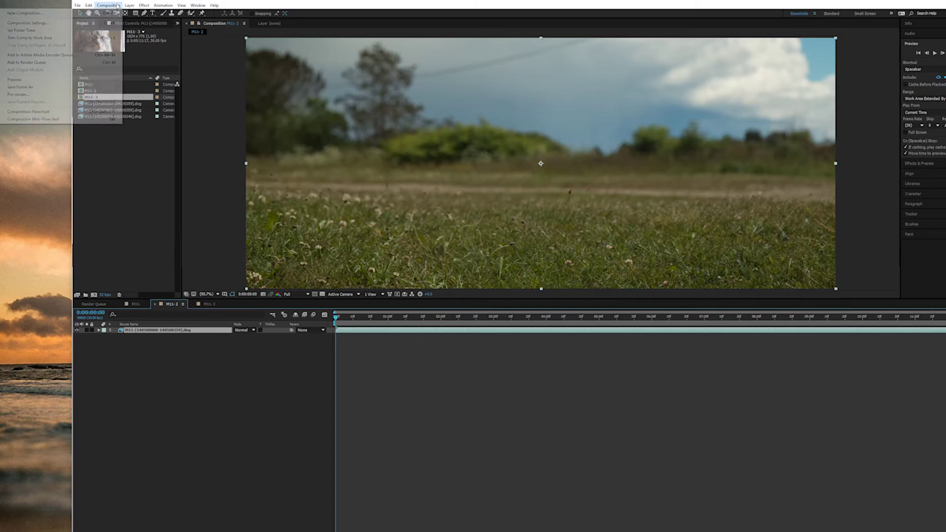
{"action": "left_click", "coordinate": [108, 4]}
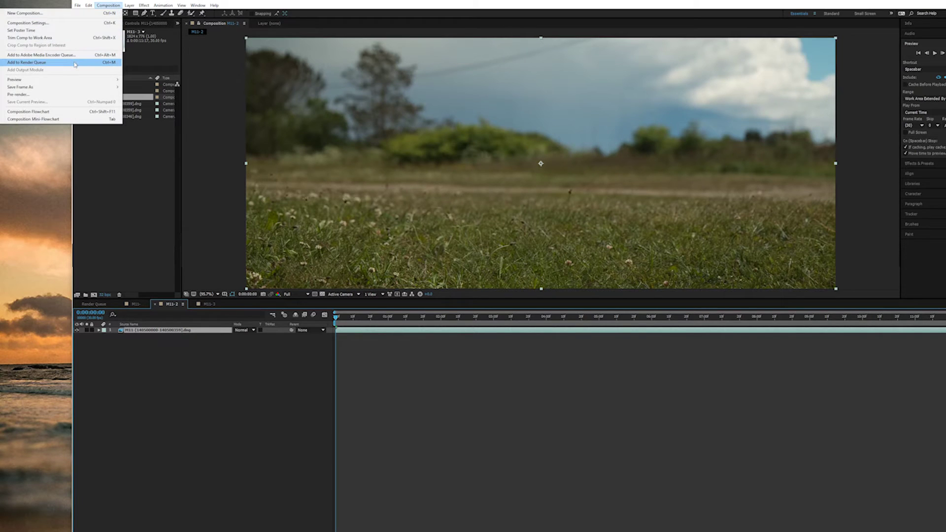
{"action": "left_click", "coordinate": [75, 62]}
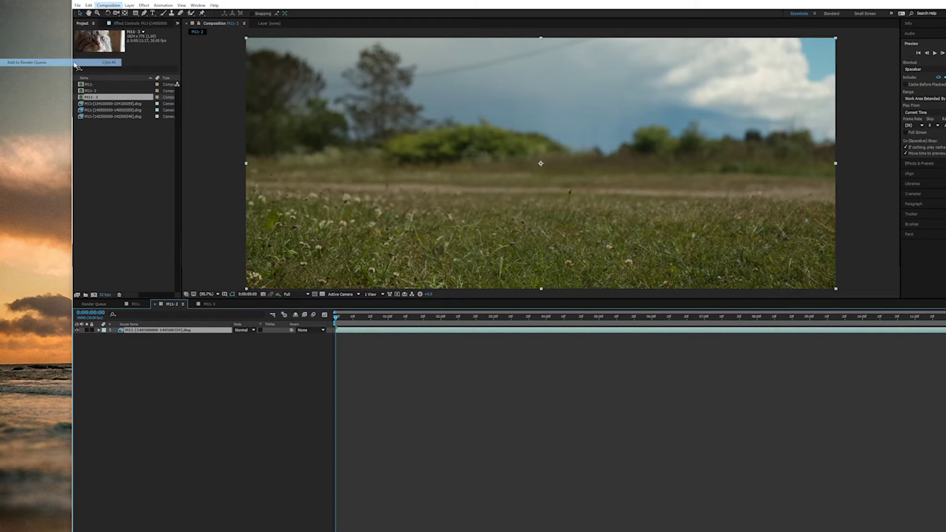
{"action": "left_click", "coordinate": [119, 365]}
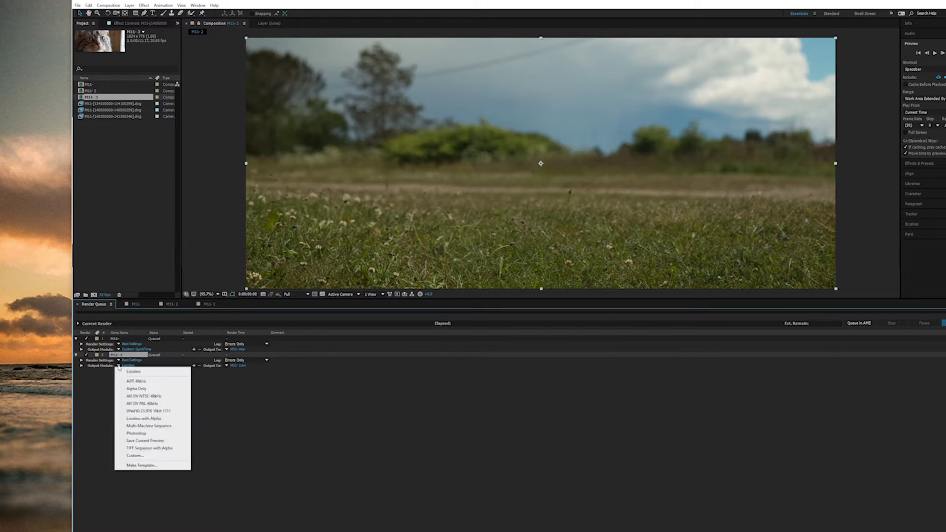
{"action": "left_click", "coordinate": [150, 412]}
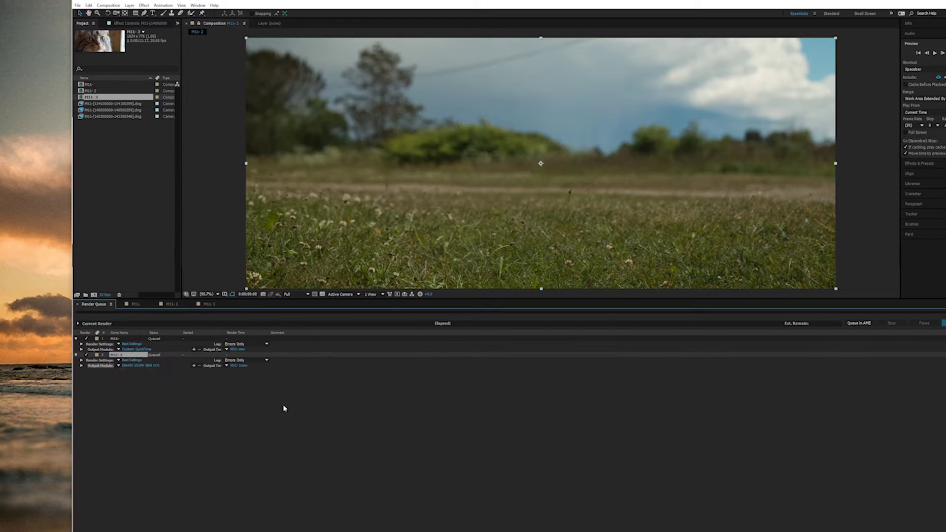
{"action": "left_click", "coordinate": [130, 6]}
{"action": "left_click", "coordinate": [130, 6]}
{"action": "left_click", "coordinate": [144, 5]}
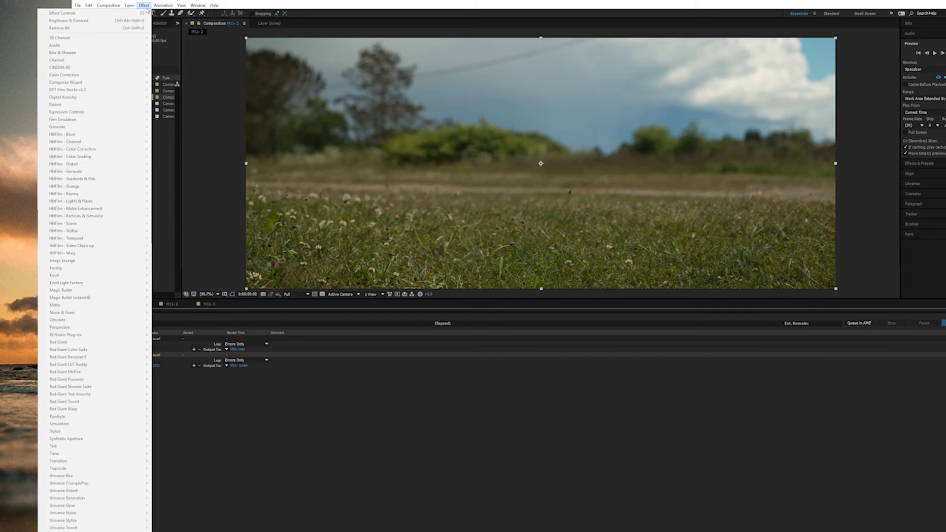
{"action": "left_click", "coordinate": [158, 170]}
Queue M11-3 for rendering with the DNxHD 23.976 10bit 1111 output module
{"action": "left_click", "coordinate": [209, 305]}
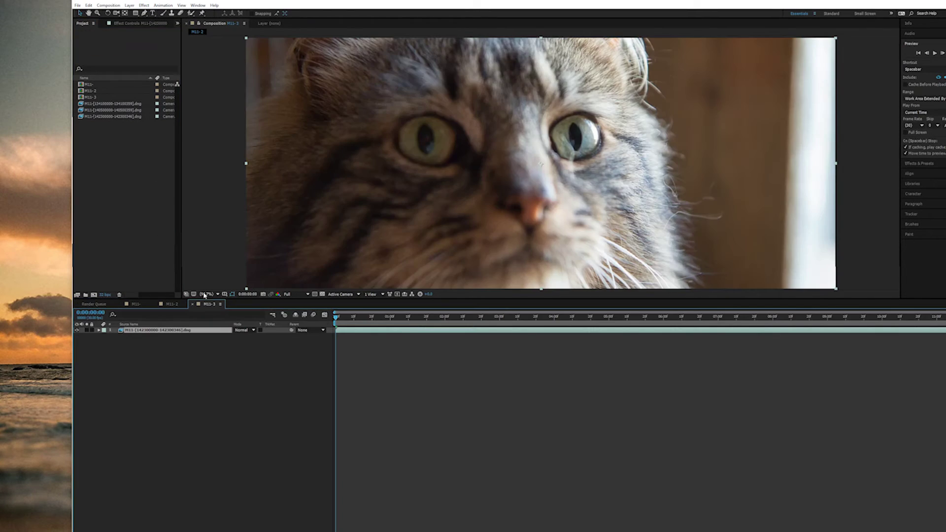
{"action": "left_click", "coordinate": [101, 6]}
{"action": "left_click", "coordinate": [101, 62]}
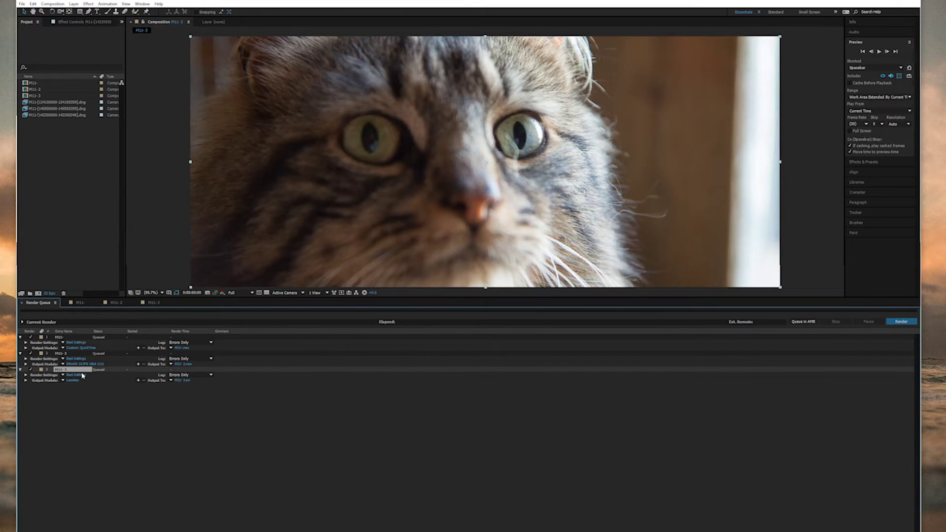
{"action": "left_click", "coordinate": [68, 380]}
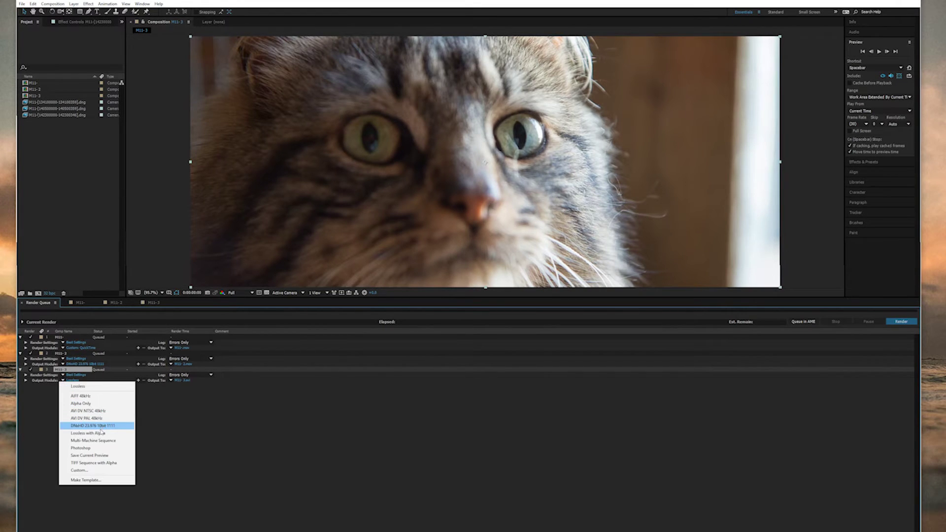
{"action": "left_click", "coordinate": [101, 426]}
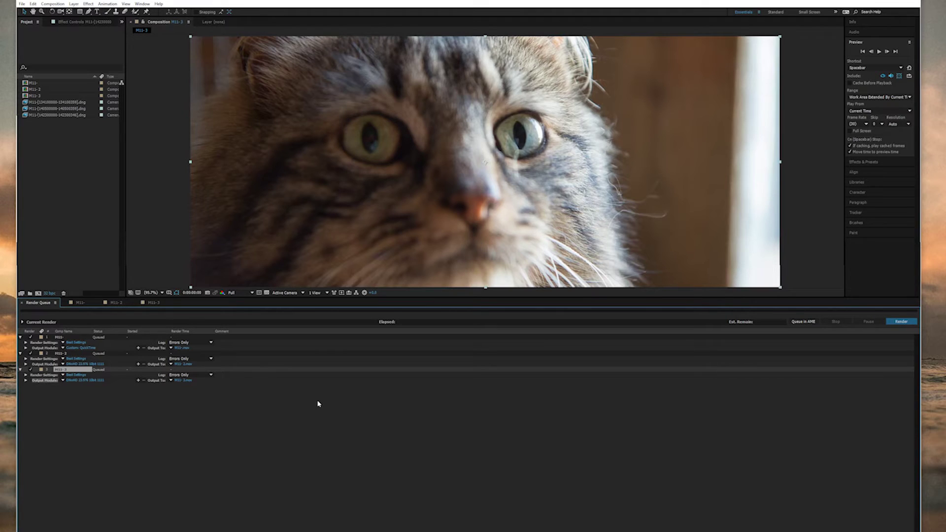
Point the first item's output at its existing movie, replace it, and start rendering
{"action": "left_click", "coordinate": [182, 348]}
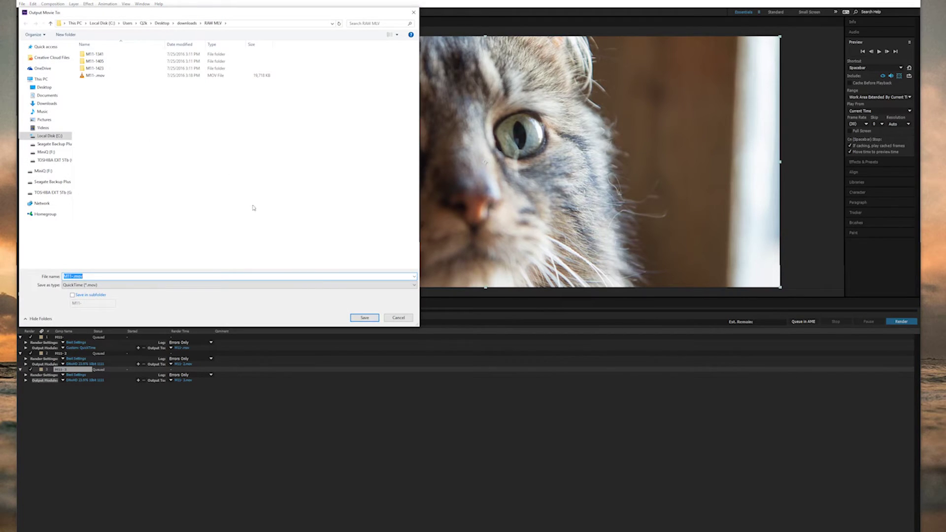
{"action": "left_click", "coordinate": [364, 317]}
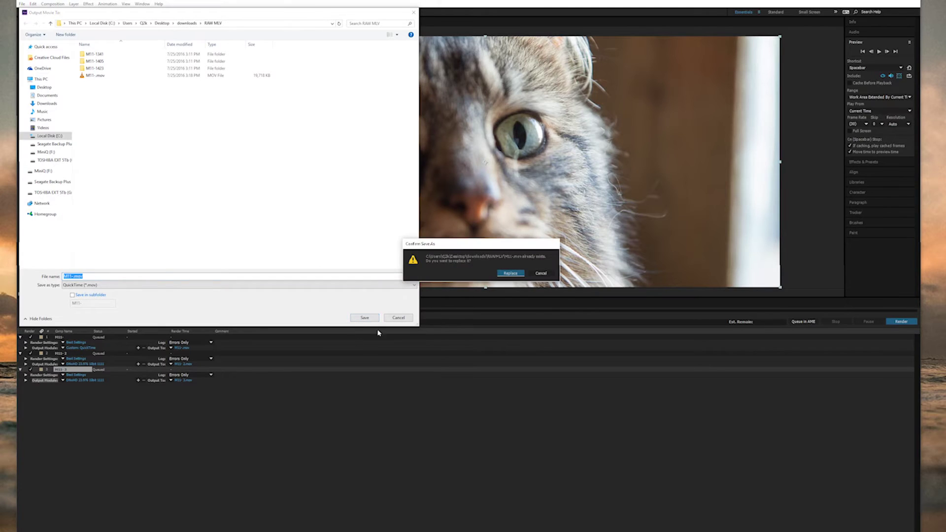
{"action": "left_click", "coordinate": [512, 274]}
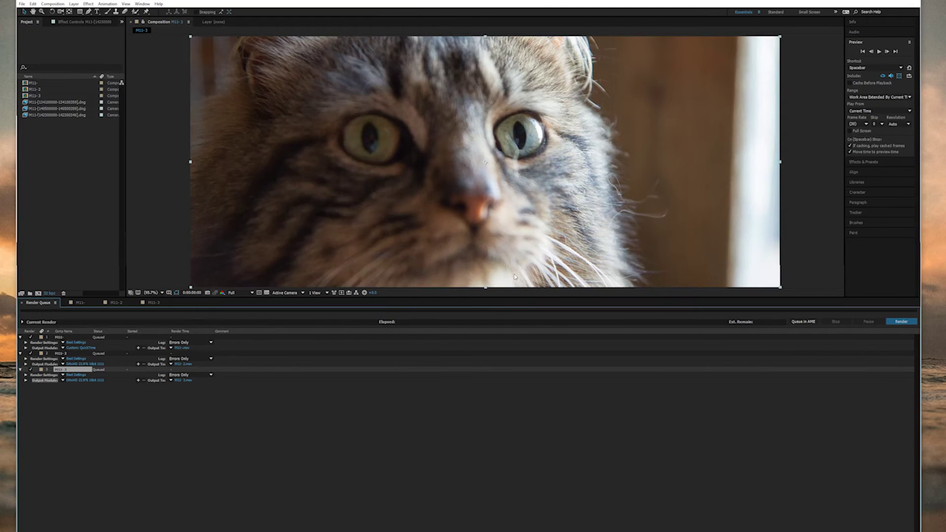
{"action": "left_click", "coordinate": [901, 323]}
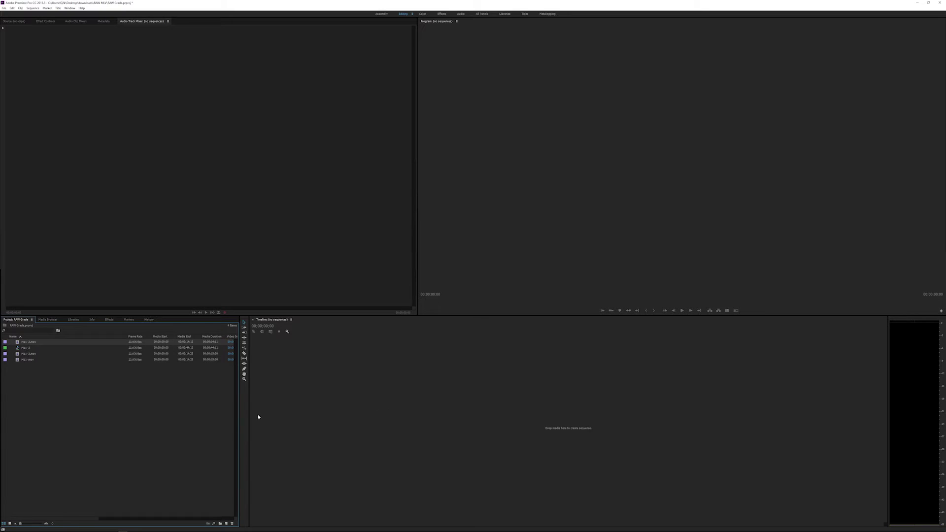
Create Sequence 01 from the ARRI 1080p 23.976 preset with frame size changed to 1920×816
{"action": "left_click", "coordinate": [227, 523]}
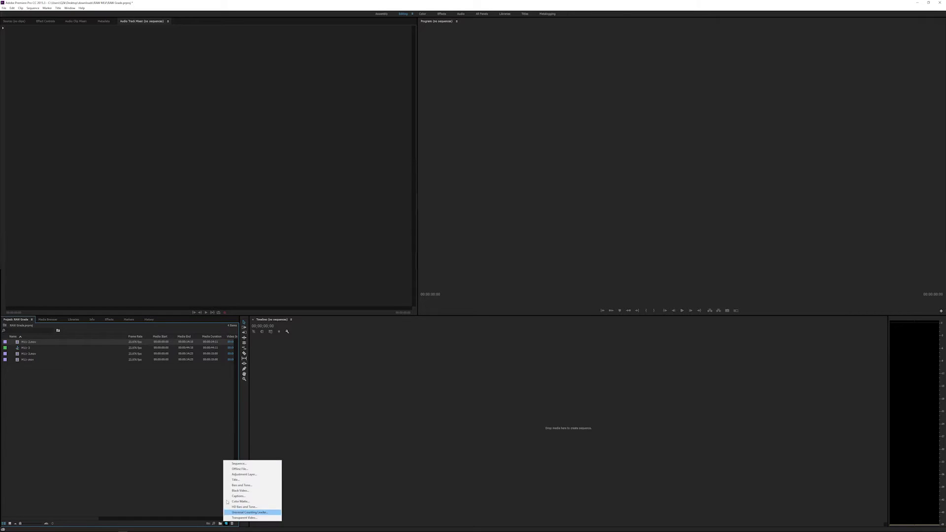
{"action": "left_click", "coordinate": [239, 463]}
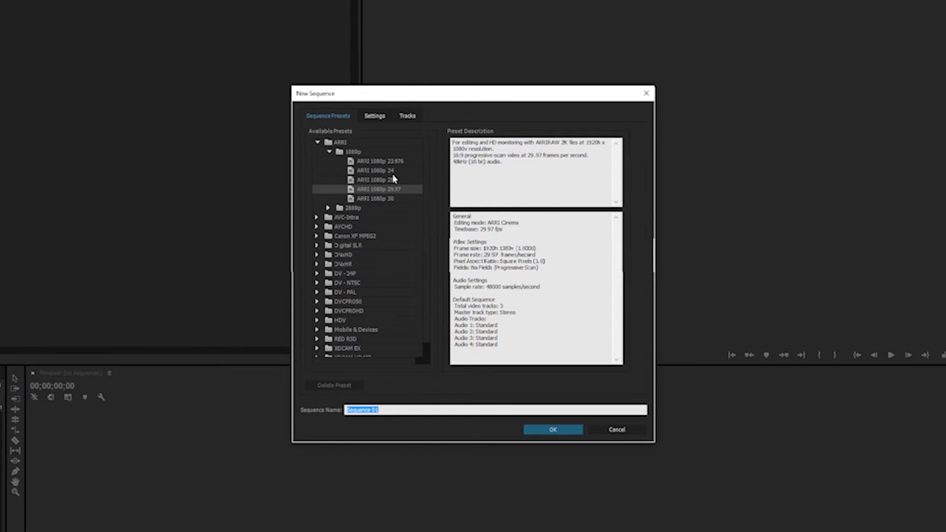
{"action": "left_click", "coordinate": [390, 161]}
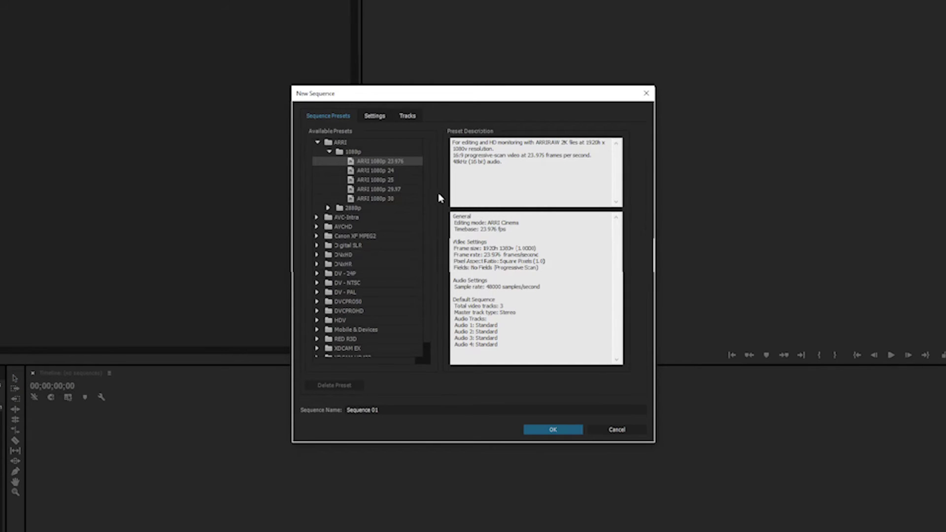
{"action": "left_click", "coordinate": [382, 116]}
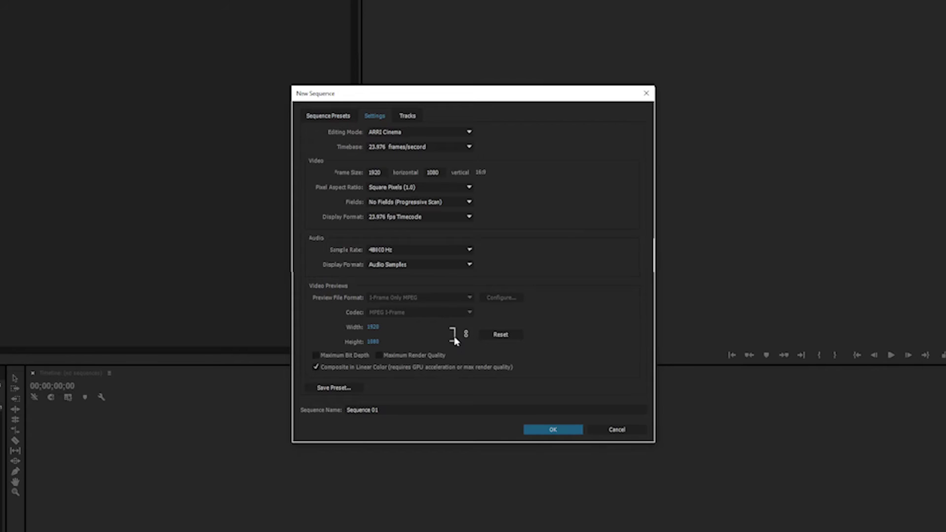
{"action": "double_click", "coordinate": [441, 170]}
{"action": "type", "text": "846"}
{"action": "key", "text": "BackSpace"}
{"action": "key", "text": "BackSpace"}
{"action": "type", "text": "816"}
{"action": "left_click", "coordinate": [381, 173]}
{"action": "left_click", "coordinate": [553, 430]}
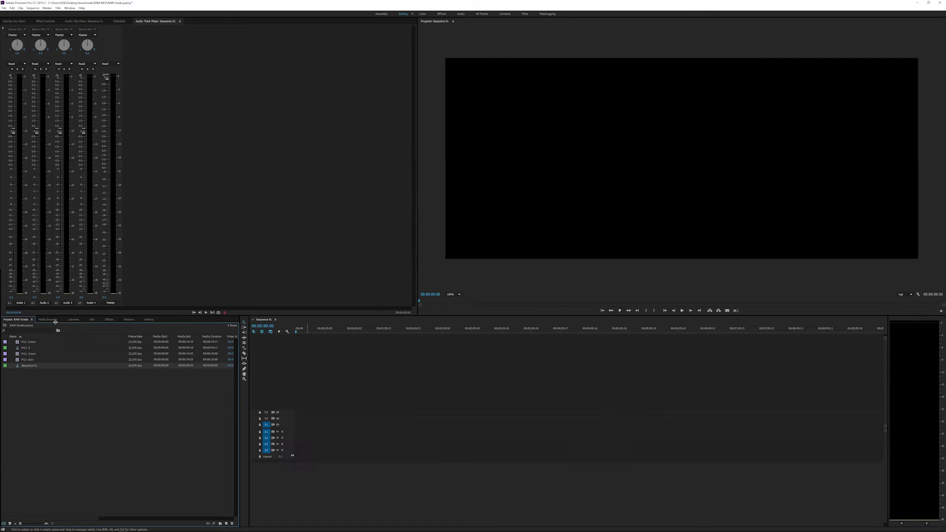
Add the three rendered M11 clips from the Media Browser to V1, keeping the sequence settings
{"action": "left_click", "coordinate": [48, 320]}
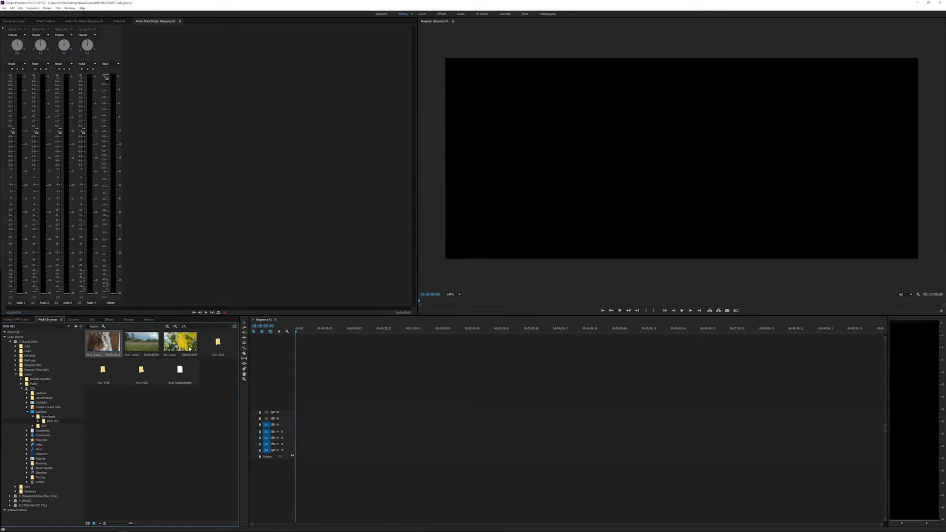
{"action": "left_click_drag", "start_coordinate": [202, 358], "coordinate": [305, 430]}
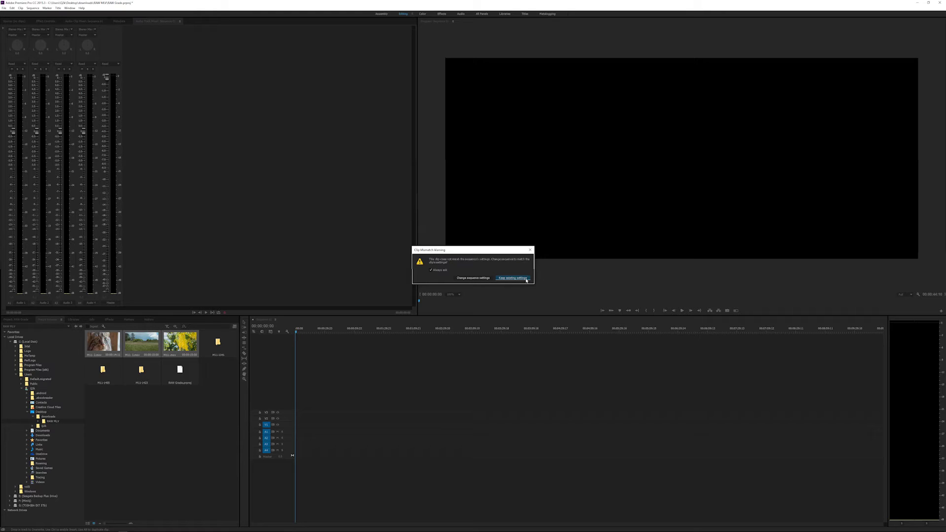
{"action": "left_click", "coordinate": [525, 278]}
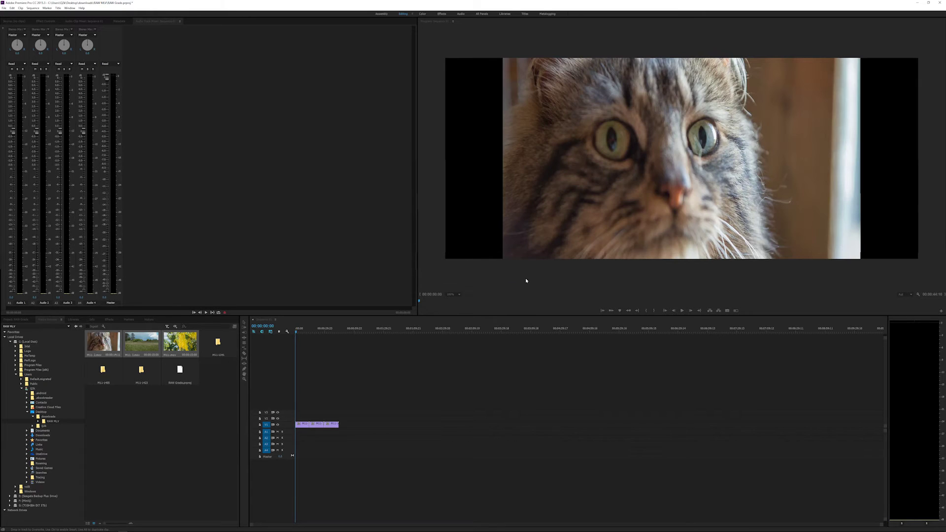
{"action": "left_click_drag", "start_coordinate": [851, 523], "coordinate": [340, 524]}
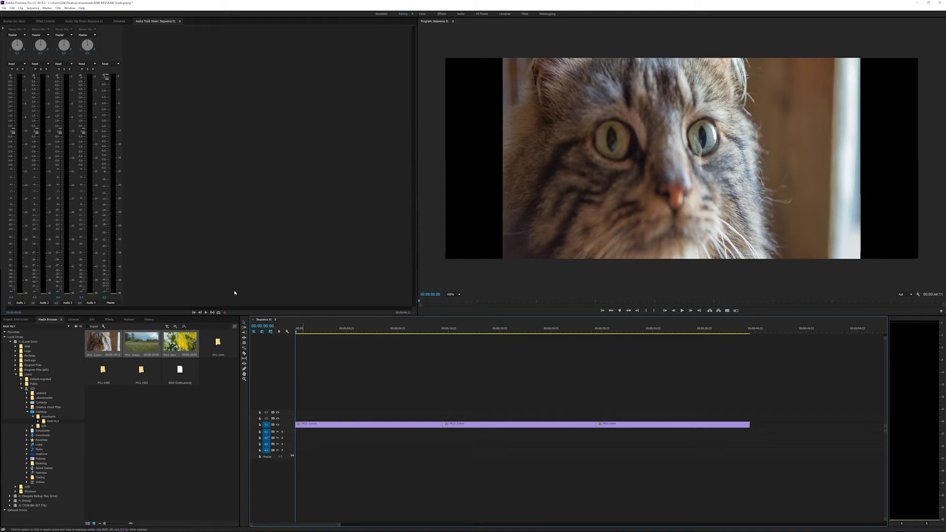
Select all three clips on V1 and bring up their context menu
{"action": "left_click", "coordinate": [311, 331]}
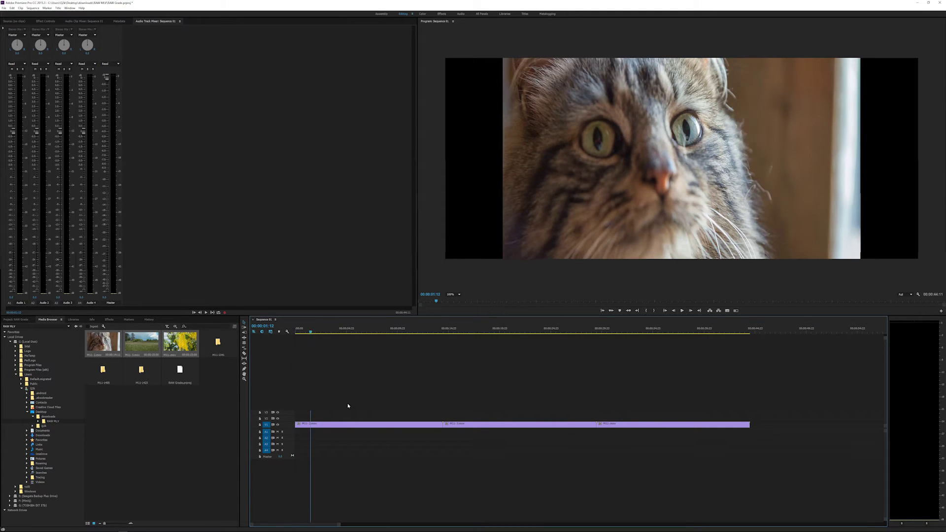
{"action": "left_click", "coordinate": [355, 425]}
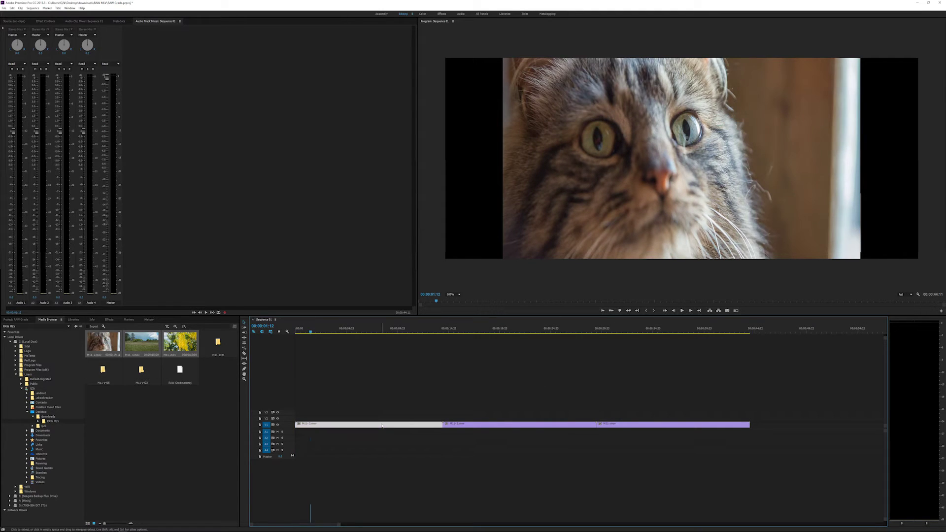
{"action": "left_click", "coordinate": [633, 425], "text": "shift"}
{"action": "left_click", "coordinate": [476, 425], "text": "shift"}
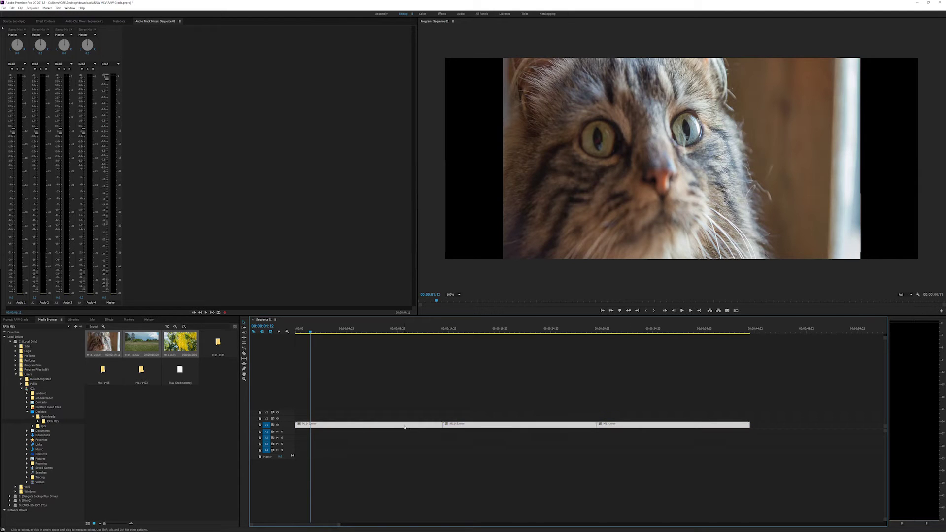
{"action": "right_click", "coordinate": [476, 425]}
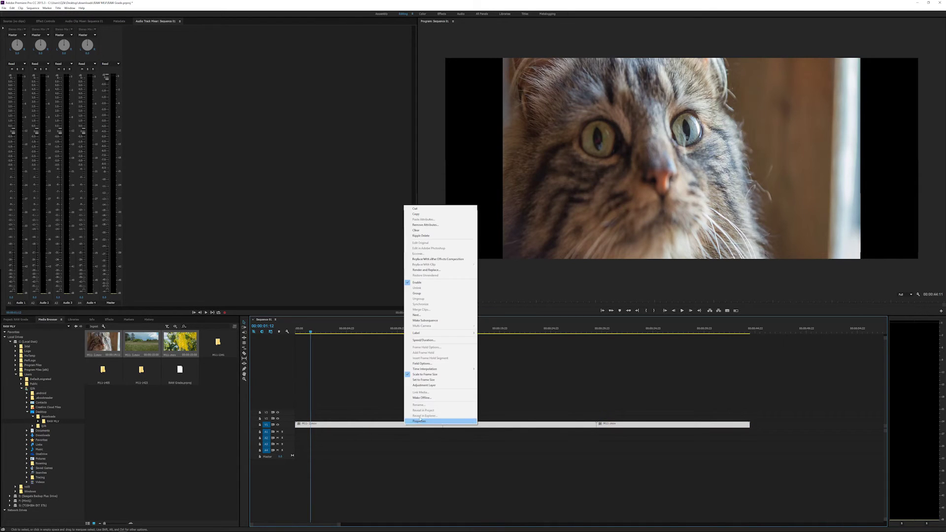
Scale the clips to frame size and play the sequence from 00:00:15:08
{"action": "left_click", "coordinate": [432, 375]}
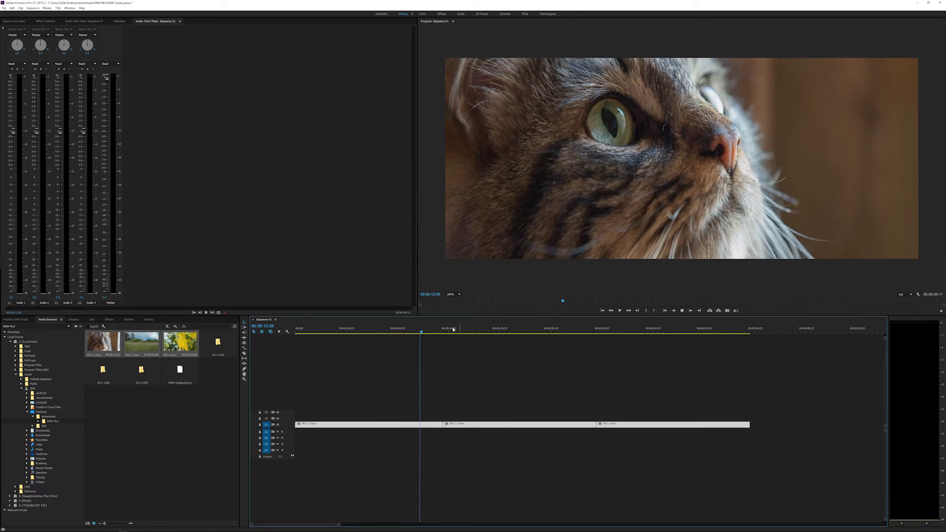
{"action": "left_click", "coordinate": [451, 330]}
{"action": "key", "text": "space"}
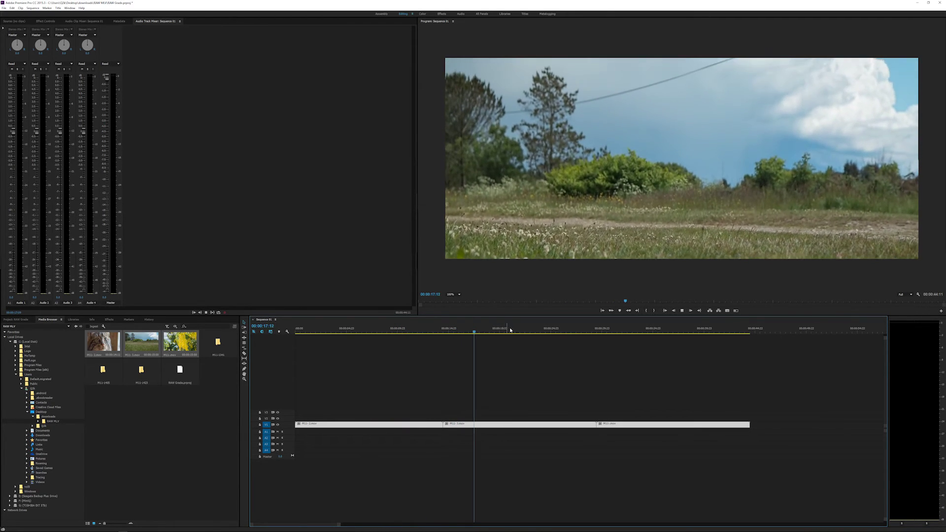
Stop on the yellow-flower shot, scrub through it, and open the M11-1341 DNG folder
{"action": "left_click", "coordinate": [602, 333]}
{"action": "mouse_move", "coordinate": [598, 333]}
{"action": "left_mouse_down"}
{"action": "mouse_move", "coordinate": [629, 333]}
{"action": "mouse_move", "coordinate": [608, 334]}
{"action": "left_mouse_up"}
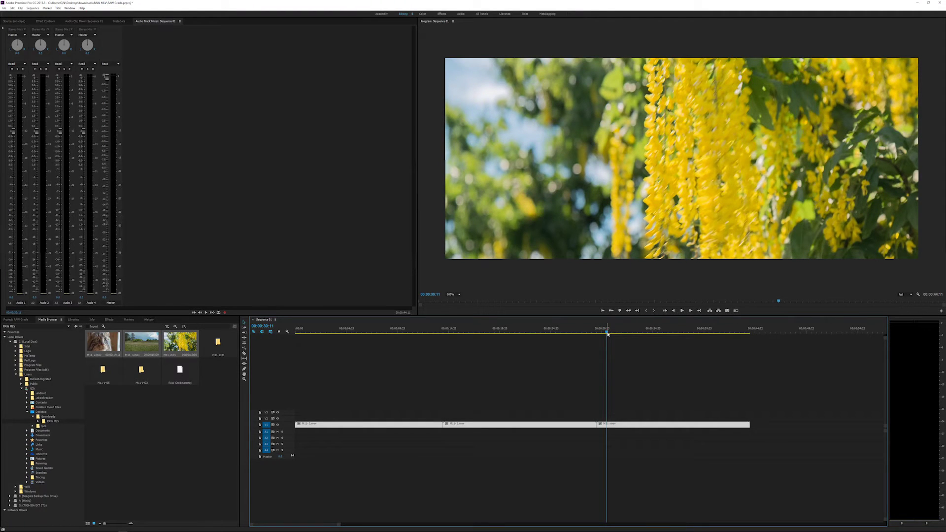
{"action": "double_click", "coordinate": [215, 345]}
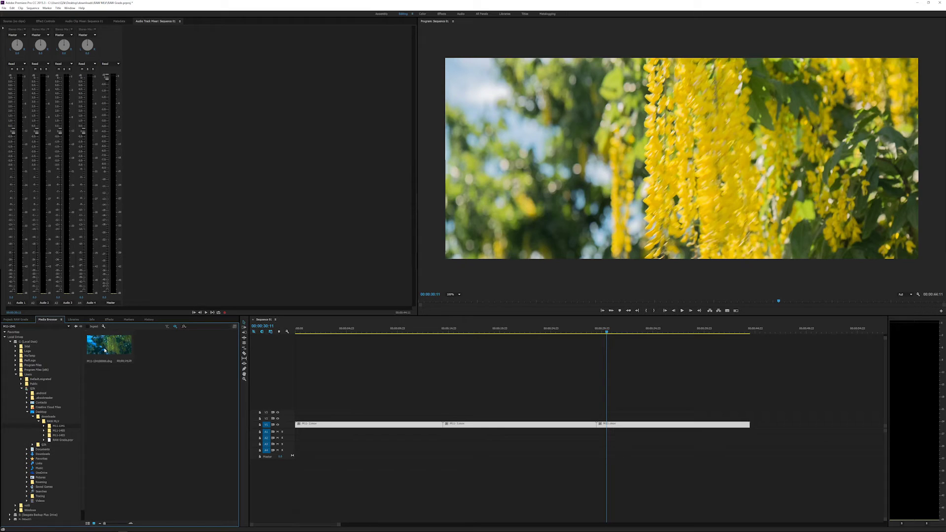
Place the DNG clip on V2 above the flower shot and apply the Crop effect
{"action": "left_click_drag", "start_coordinate": [105, 351], "coordinate": [594, 422]}
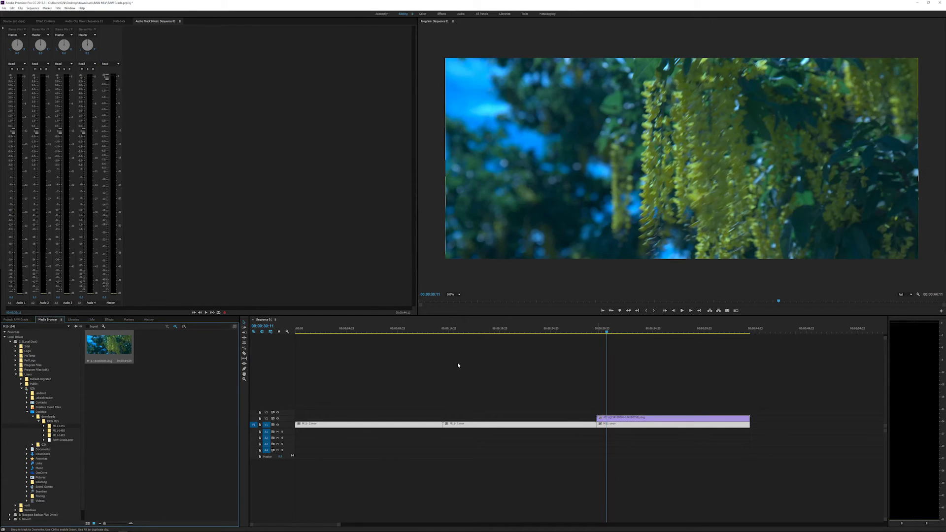
{"action": "left_click", "coordinate": [636, 418]}
{"action": "key", "text": "shift+5"}
{"action": "key", "text": "shift+7"}
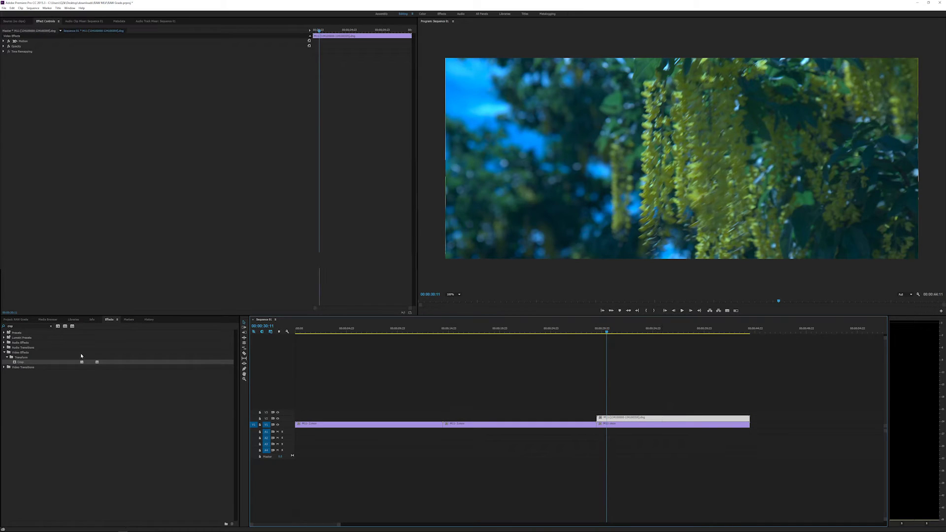
{"action": "left_click_drag", "start_coordinate": [24, 363], "coordinate": [657, 417]}
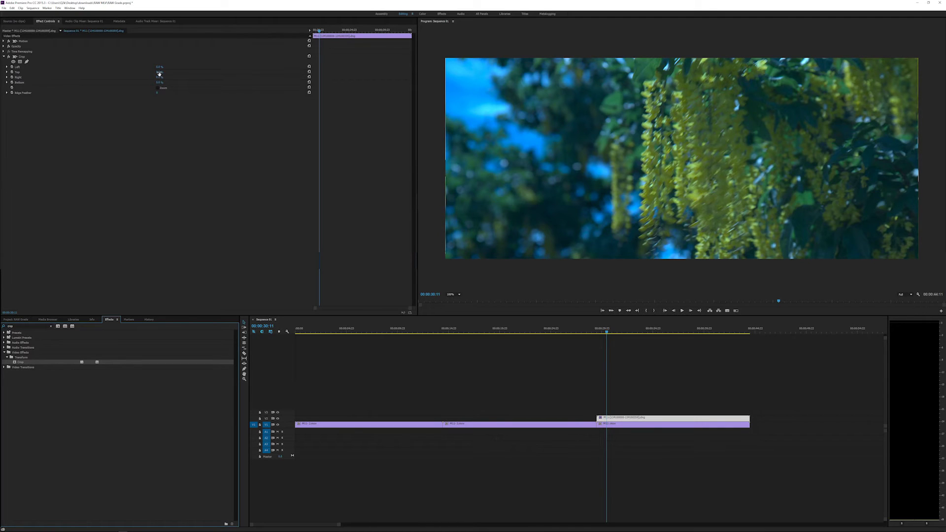
Crop away the top of the DNG clip for a split comparison, then switch to the Color workspace
{"action": "mouse_move", "coordinate": [158, 73]}
{"action": "left_mouse_down"}
{"action": "mouse_move", "coordinate": [181, 73]}
{"action": "mouse_move", "coordinate": [171, 77]}
{"action": "left_mouse_up"}
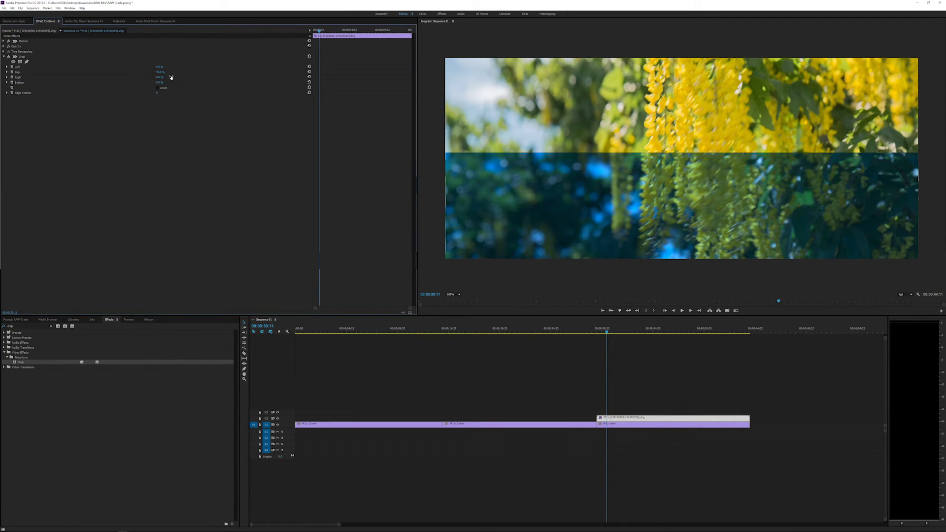
{"action": "left_click_drag", "start_coordinate": [171, 77], "coordinate": [164, 78]}
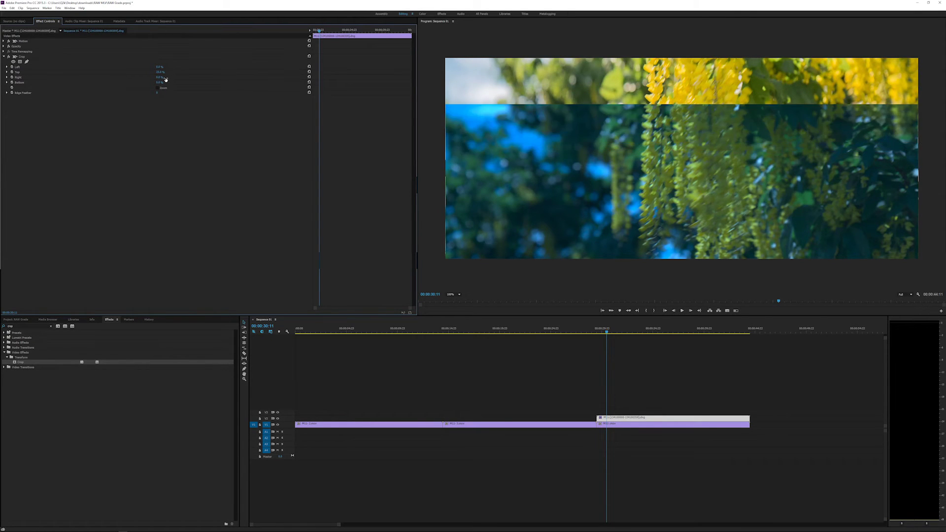
{"action": "left_click", "coordinate": [579, 371]}
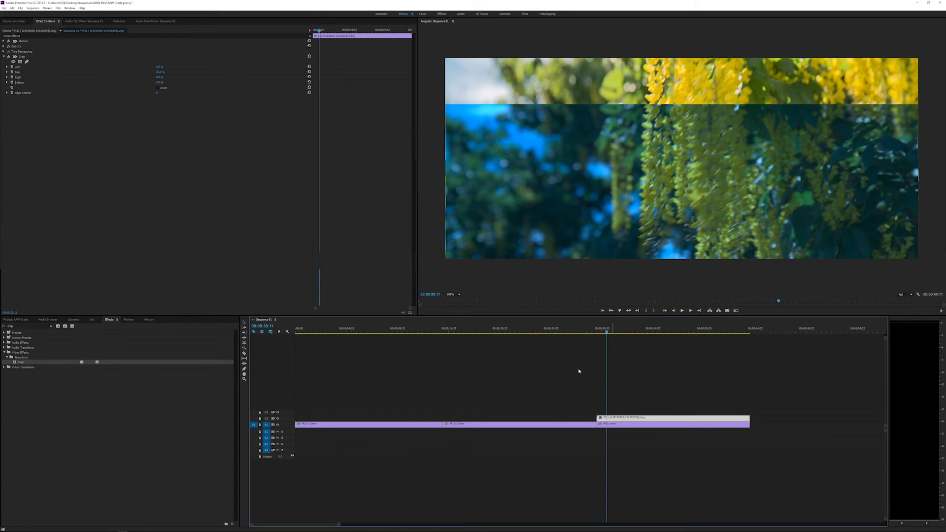
{"action": "left_click", "coordinate": [425, 14]}
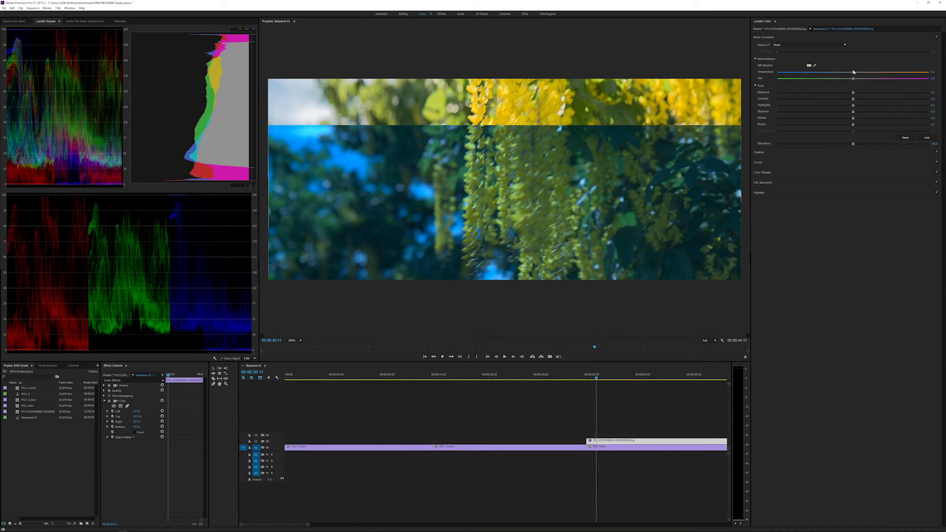
Warm the DNG clip's Temperature, shift its Tint toward green, and toggle HDR on and off
{"action": "left_click_drag", "start_coordinate": [873, 73], "coordinate": [933, 72]}
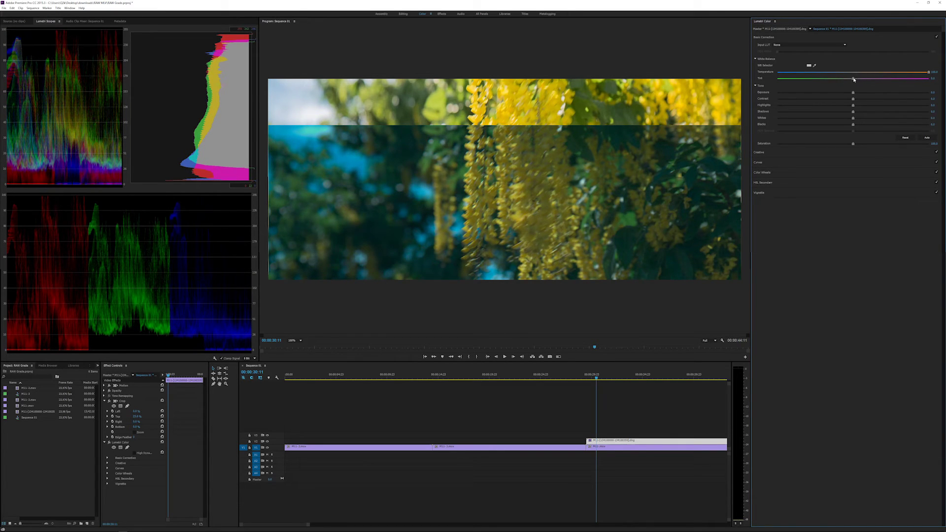
{"action": "left_click_drag", "start_coordinate": [854, 79], "coordinate": [891, 78]}
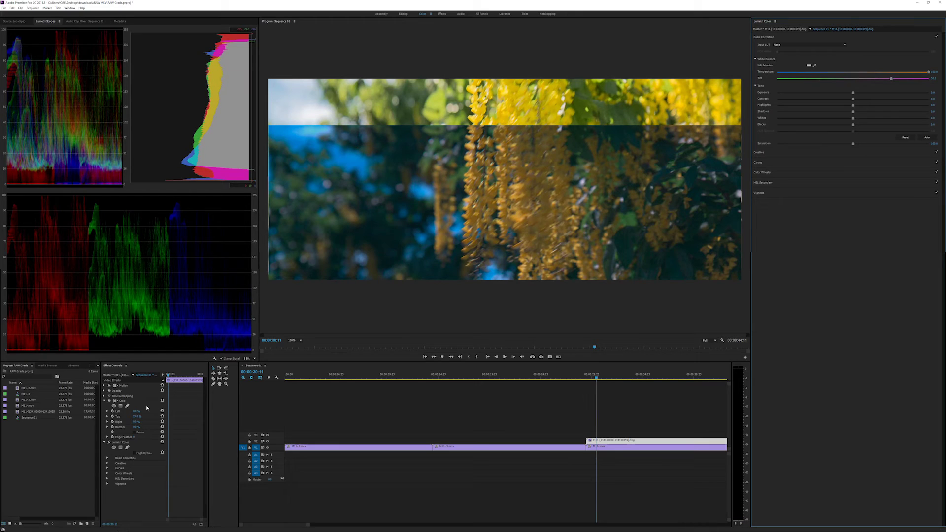
{"action": "left_click", "coordinate": [134, 453]}
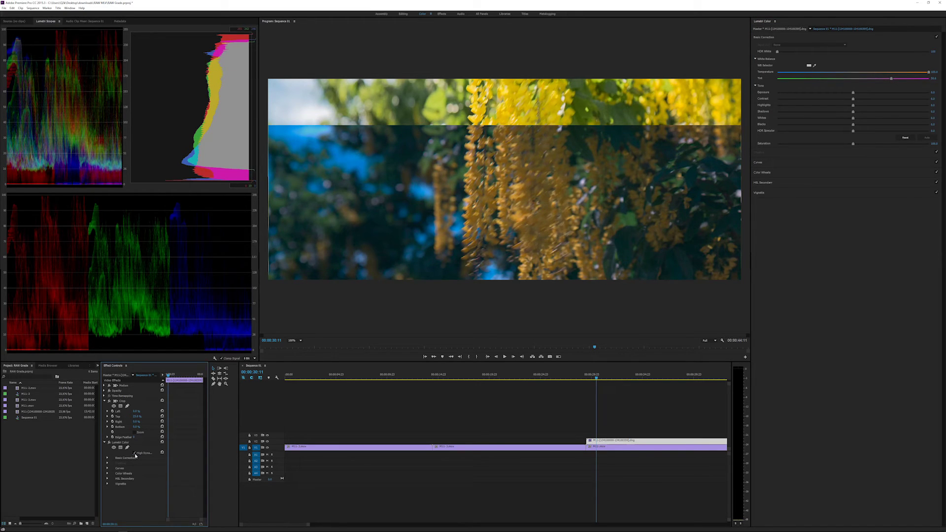
{"action": "left_click", "coordinate": [135, 453]}
Sample white balance from the sky with the WB Selector, then push Temperature fully warm
{"action": "left_click", "coordinate": [814, 65]}
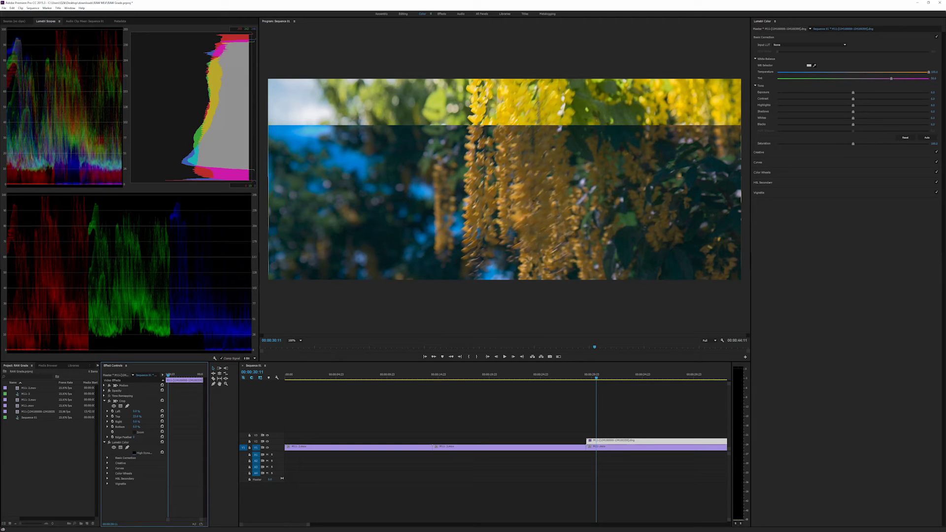
{"action": "left_click", "coordinate": [670, 72]}
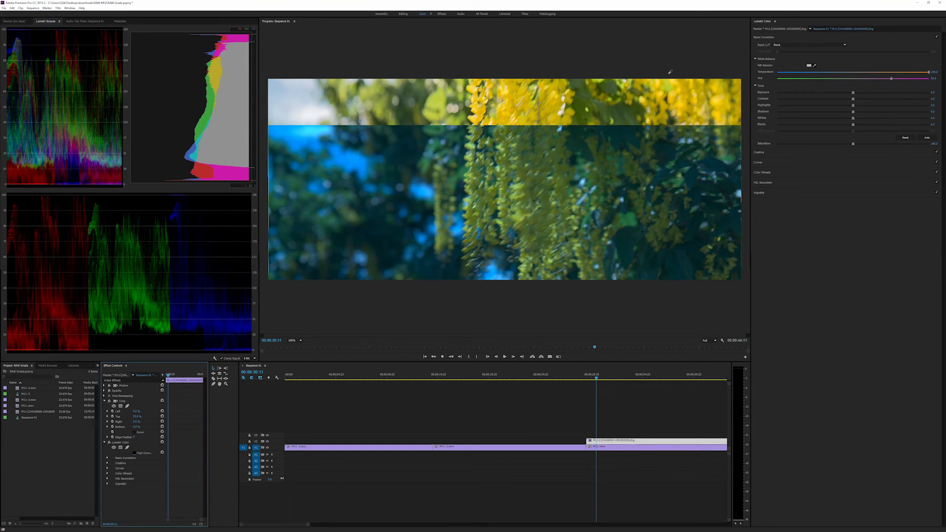
{"action": "left_click", "coordinate": [301, 136]}
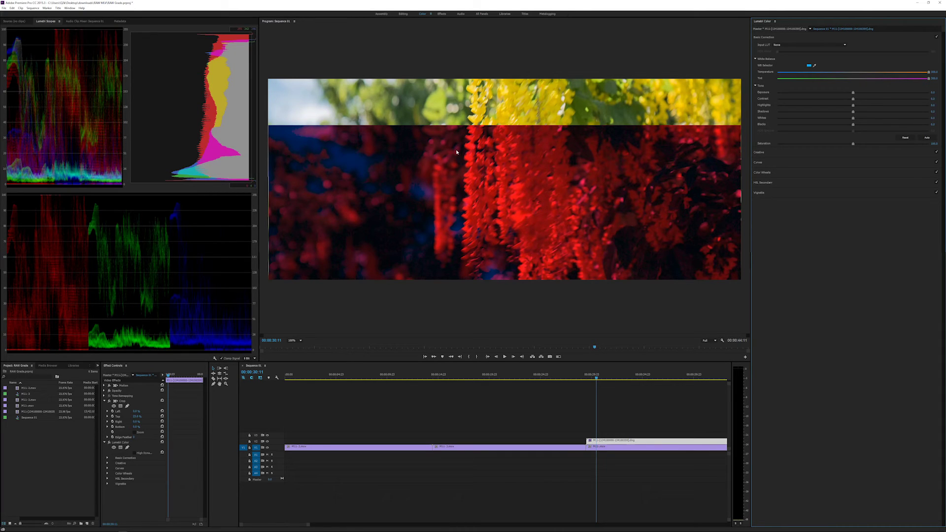
{"action": "left_click", "coordinate": [809, 66]}
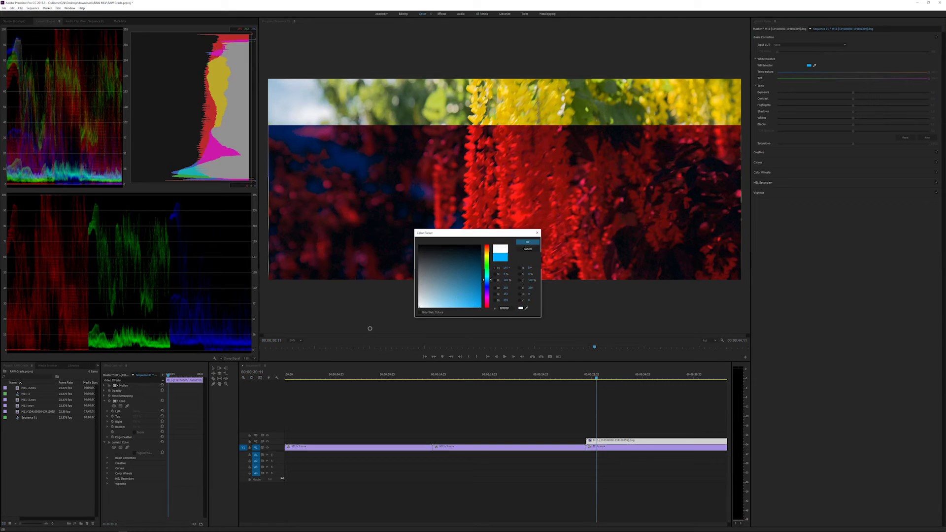
{"action": "left_click", "coordinate": [527, 243]}
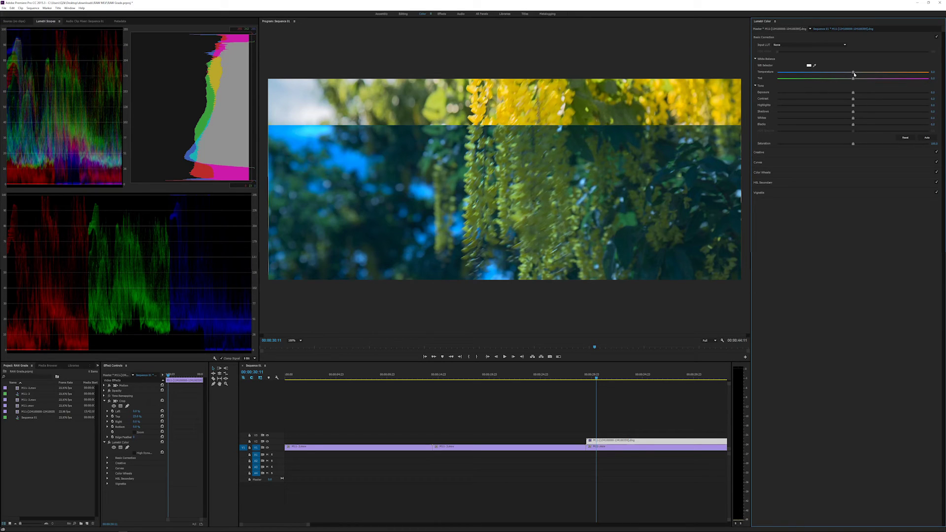
{"action": "left_click_drag", "start_coordinate": [854, 74], "coordinate": [939, 77]}
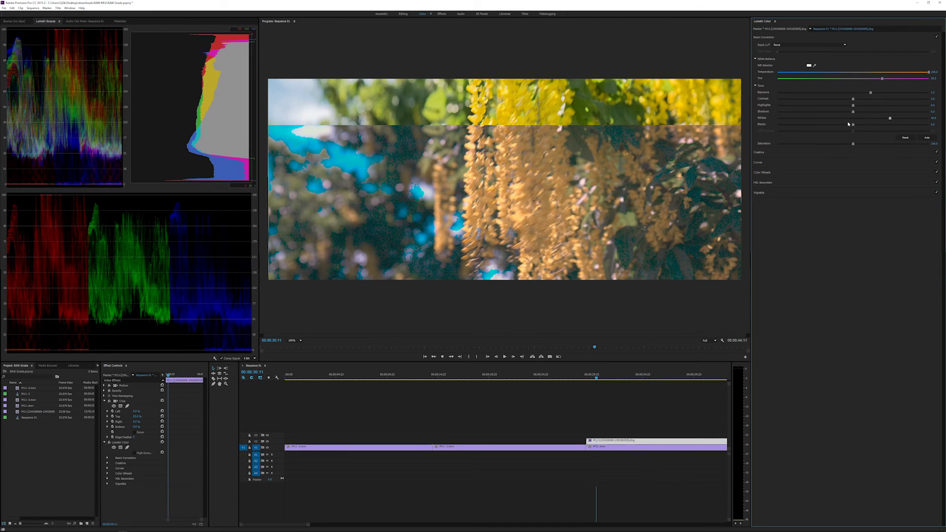
Set the DNG clip's Contrast to about 57, then delete the DNG clip from V2
{"action": "left_click_drag", "start_coordinate": [853, 100], "coordinate": [833, 100]}
{"action": "left_click_drag", "start_coordinate": [895, 105], "coordinate": [872, 94]}
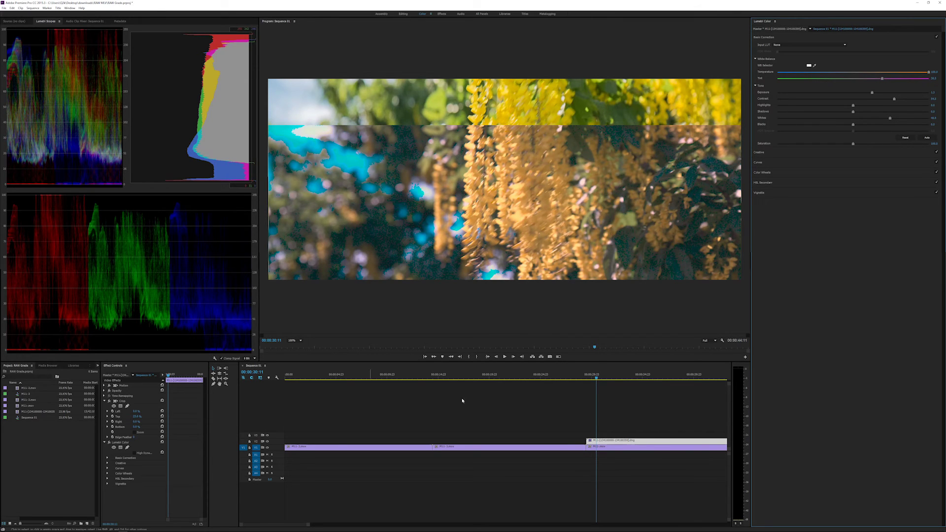
{"action": "left_click", "coordinate": [601, 443]}
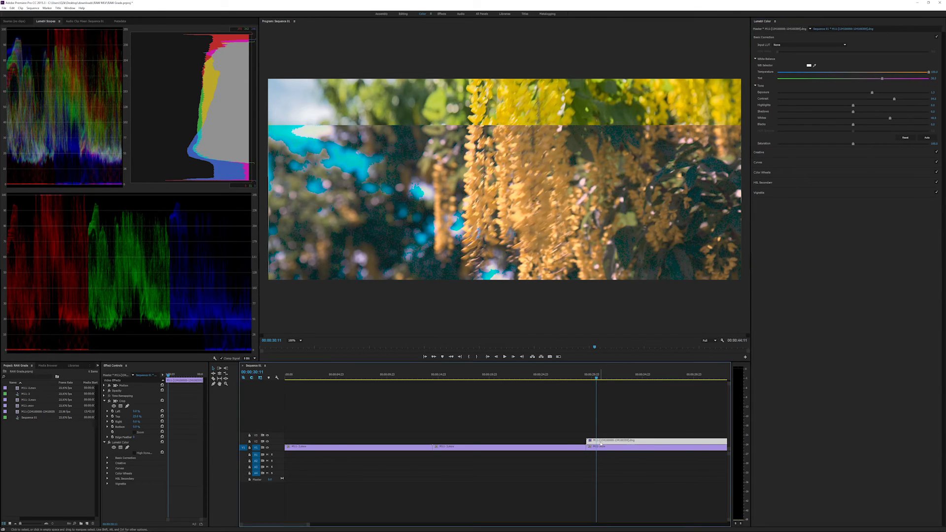
{"action": "key", "text": "Delete"}
On the cat shot, deepen the blacks, lower the highlights and increase Contrast
{"action": "left_click", "coordinate": [343, 378]}
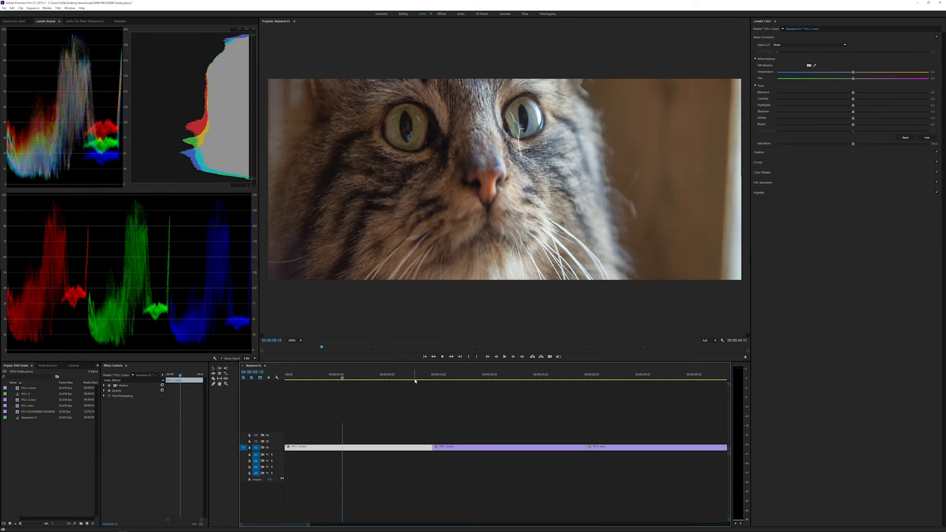
{"action": "left_click", "coordinate": [415, 379]}
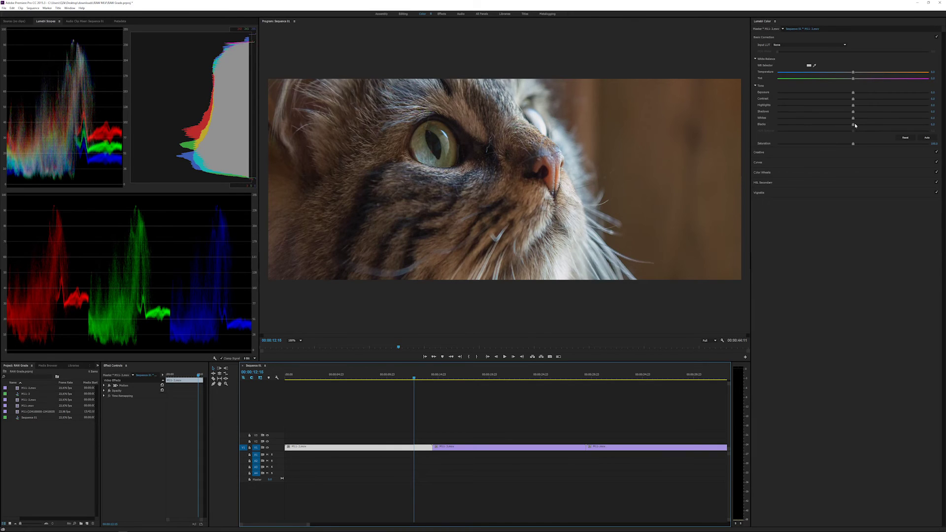
{"action": "left_click_drag", "start_coordinate": [855, 126], "coordinate": [844, 127]}
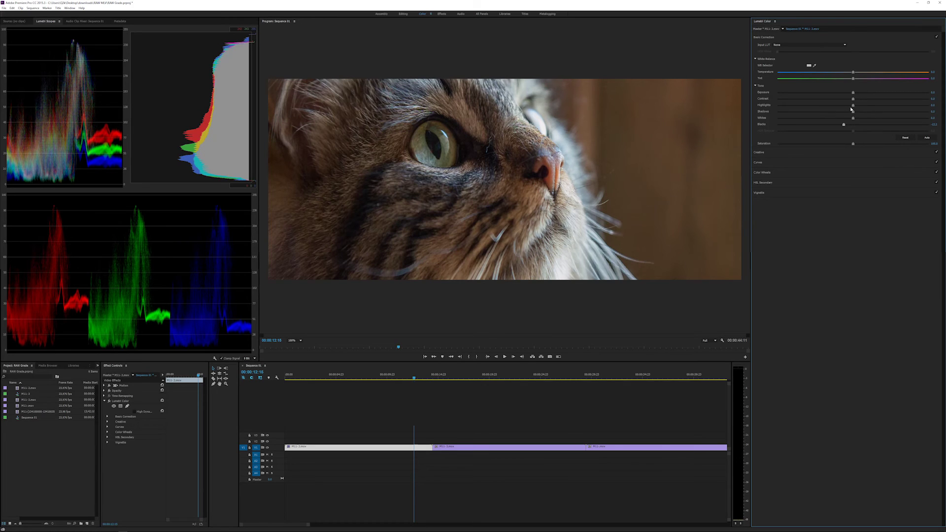
{"action": "mouse_move", "coordinate": [853, 105]}
{"action": "left_mouse_down"}
{"action": "mouse_move", "coordinate": [816, 106]}
{"action": "mouse_move", "coordinate": [854, 94]}
{"action": "left_mouse_up"}
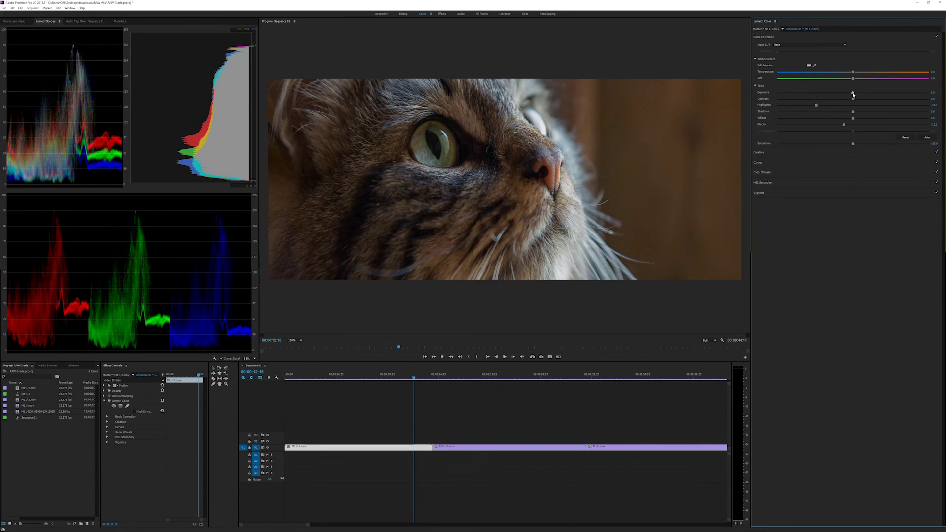
{"action": "left_click", "coordinate": [826, 155]}
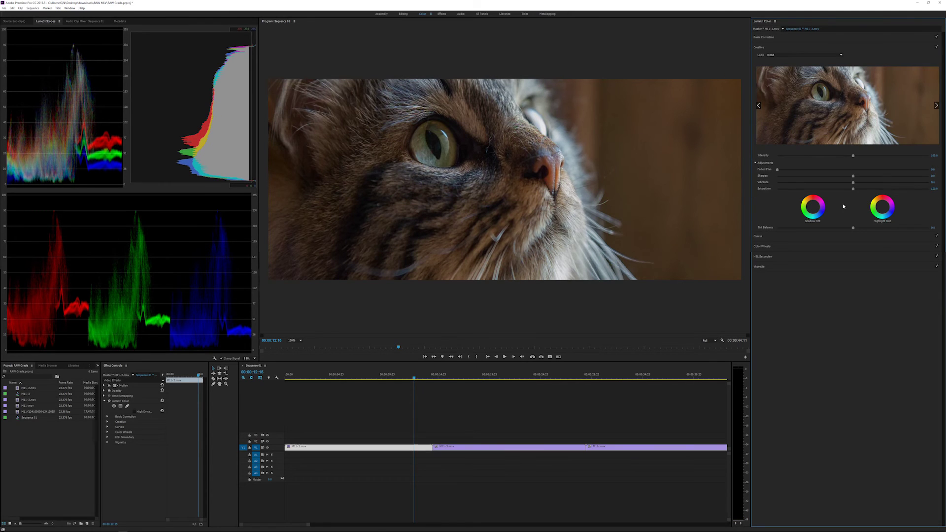
{"action": "left_click", "coordinate": [802, 38]}
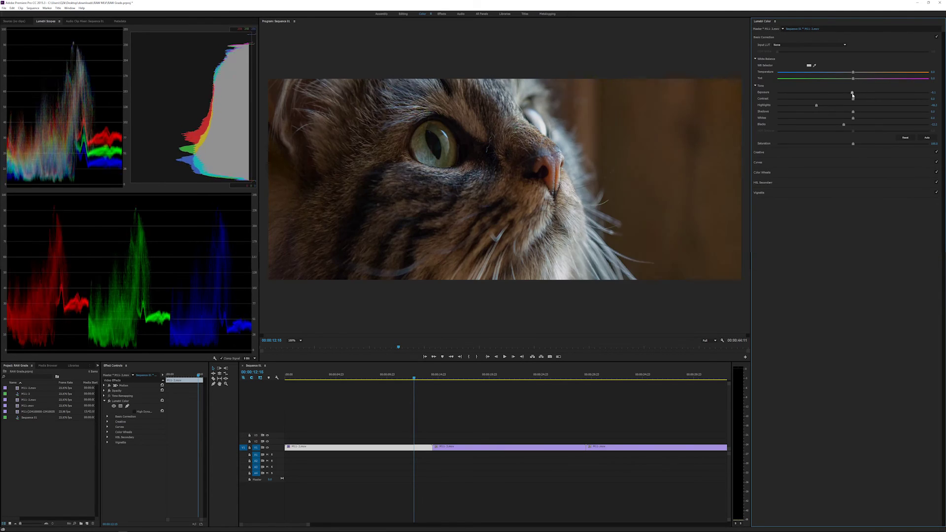
{"action": "left_click_drag", "start_coordinate": [853, 99], "coordinate": [890, 101]}
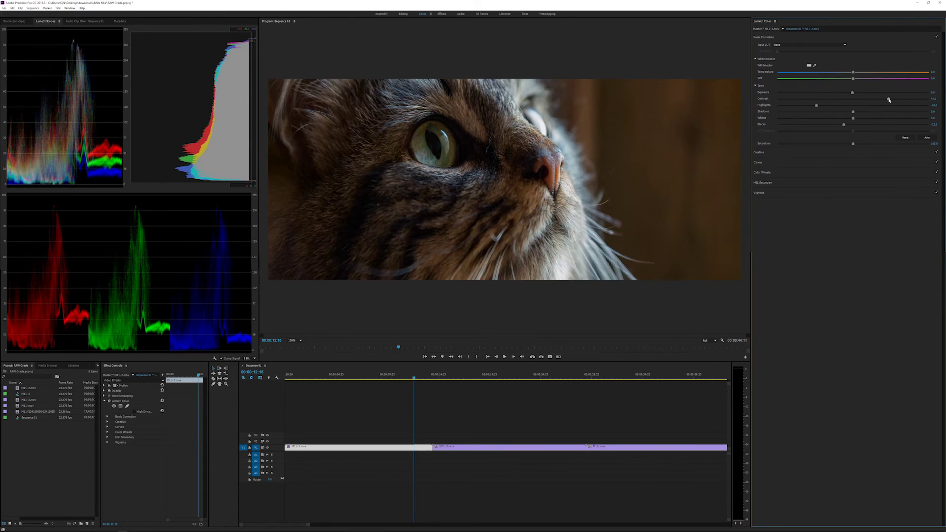
Raise the cat clip's Vibrance in Creative and play back the sequence
{"action": "left_click", "coordinate": [398, 375]}
{"action": "left_click", "coordinate": [782, 161]}
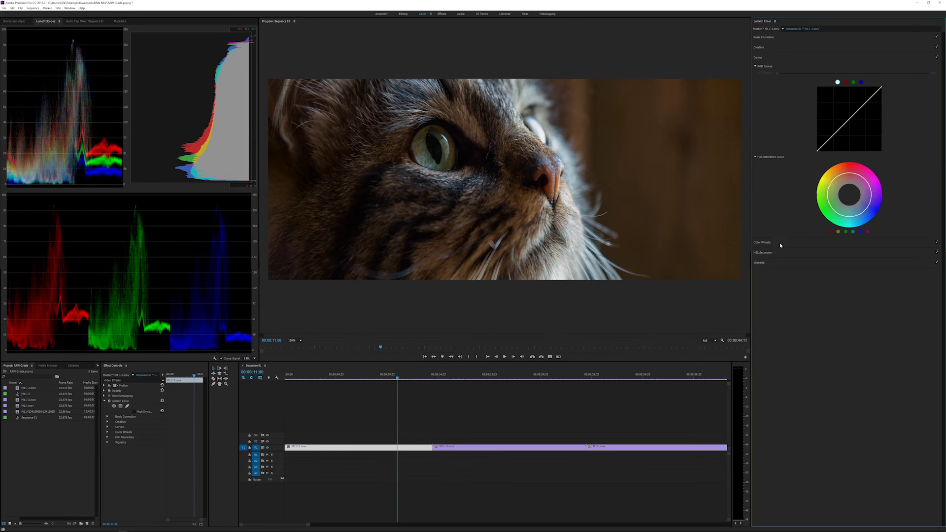
{"action": "left_click", "coordinate": [769, 47]}
{"action": "left_click_drag", "start_coordinate": [853, 183], "coordinate": [908, 184]}
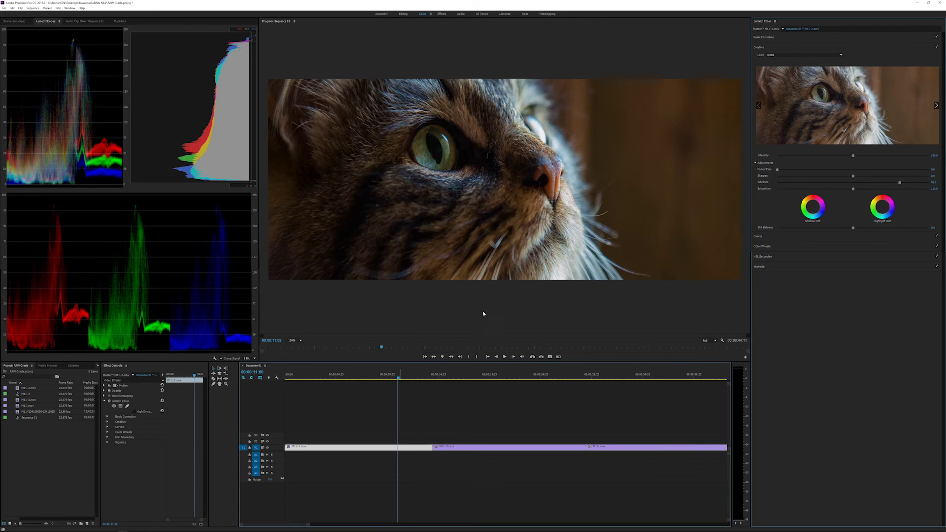
{"action": "key", "text": "space"}
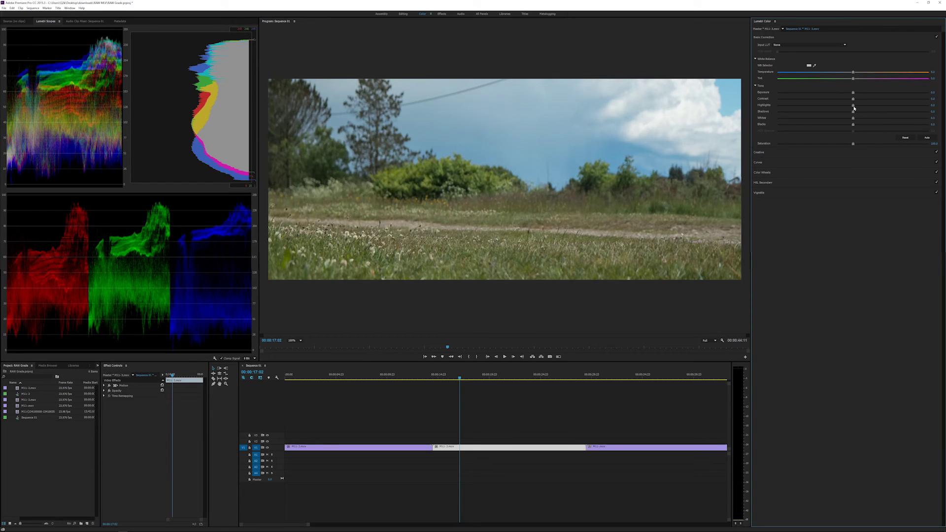
Lower the field clip's Highlights to darken the sky, after resetting a first attempt
{"action": "mouse_move", "coordinate": [854, 108]}
{"action": "left_mouse_down"}
{"action": "mouse_move", "coordinate": [839, 109]}
{"action": "mouse_move", "coordinate": [853, 106]}
{"action": "left_mouse_up"}
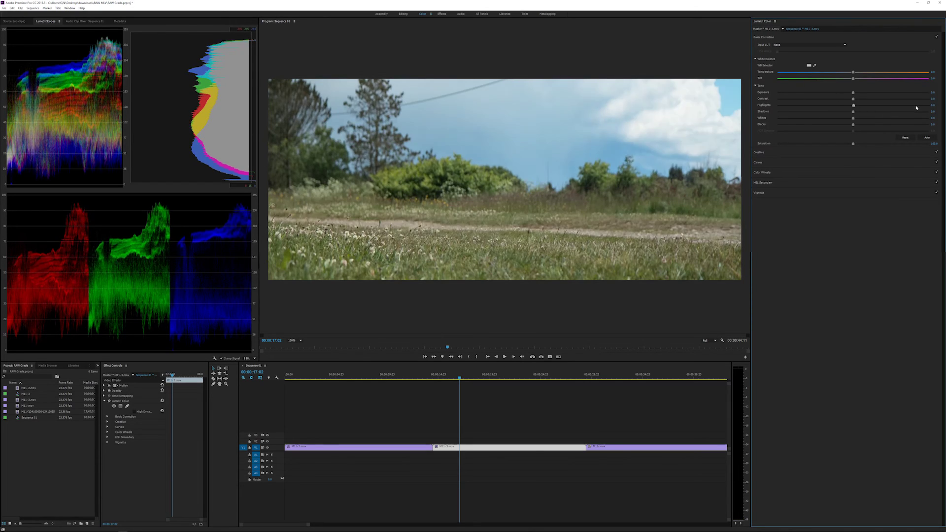
{"action": "left_click_drag", "start_coordinate": [916, 108], "coordinate": [850, 111]}
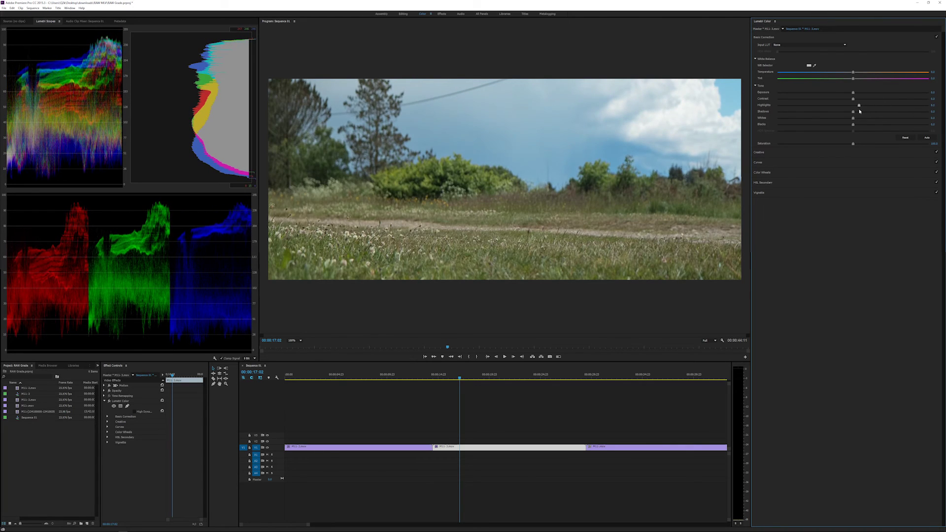
{"action": "left_click_drag", "start_coordinate": [850, 106], "coordinate": [830, 119]}
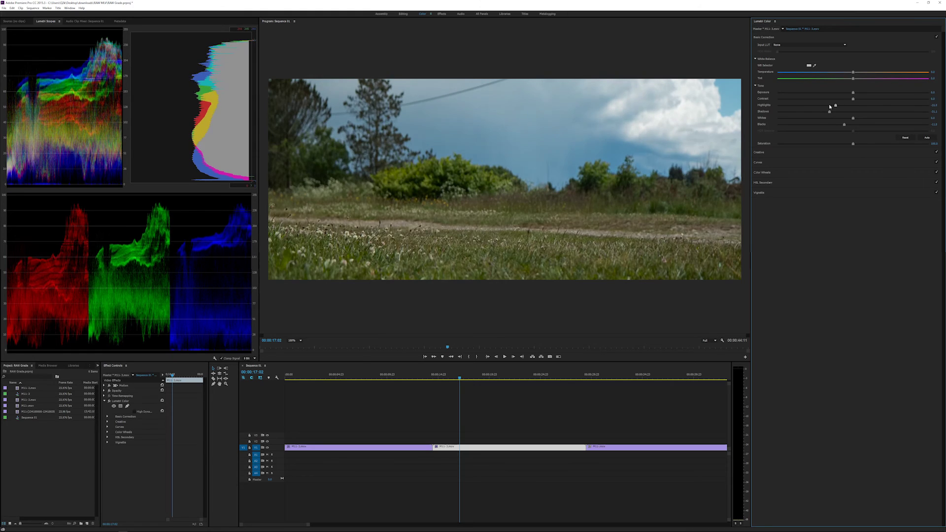
{"action": "double_click", "coordinate": [831, 106]}
{"action": "mouse_move", "coordinate": [853, 106]}
{"action": "left_mouse_down"}
{"action": "mouse_move", "coordinate": [825, 105]}
{"action": "mouse_move", "coordinate": [873, 102]}
{"action": "mouse_move", "coordinate": [836, 106]}
{"action": "left_mouse_up"}
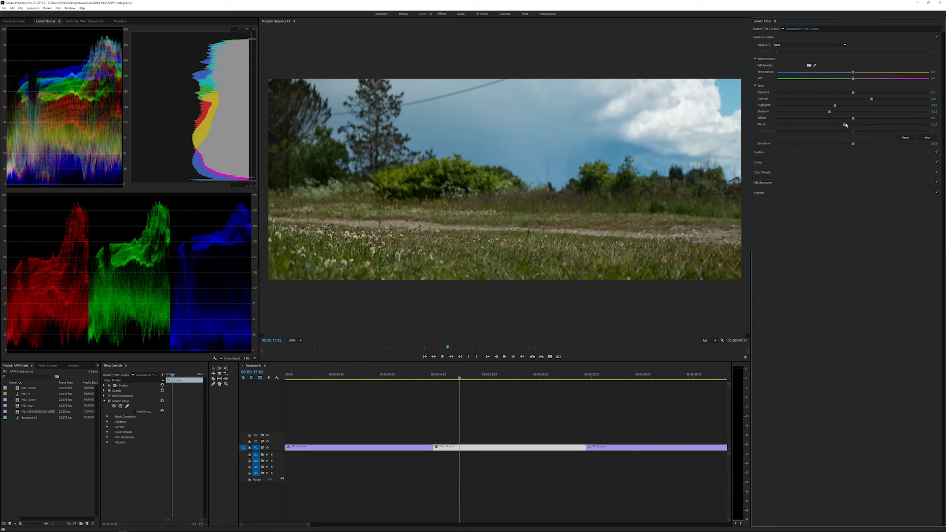
Lift the field clip's Blacks, boost its Vibrance, and move to the yellow-flower clip
{"action": "left_click_drag", "start_coordinate": [847, 125], "coordinate": [867, 126]}
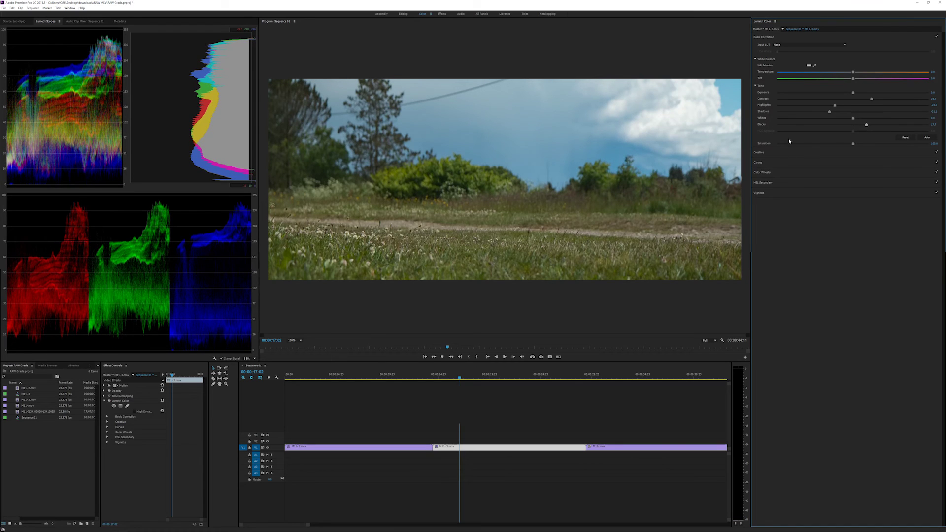
{"action": "left_click", "coordinate": [777, 153]}
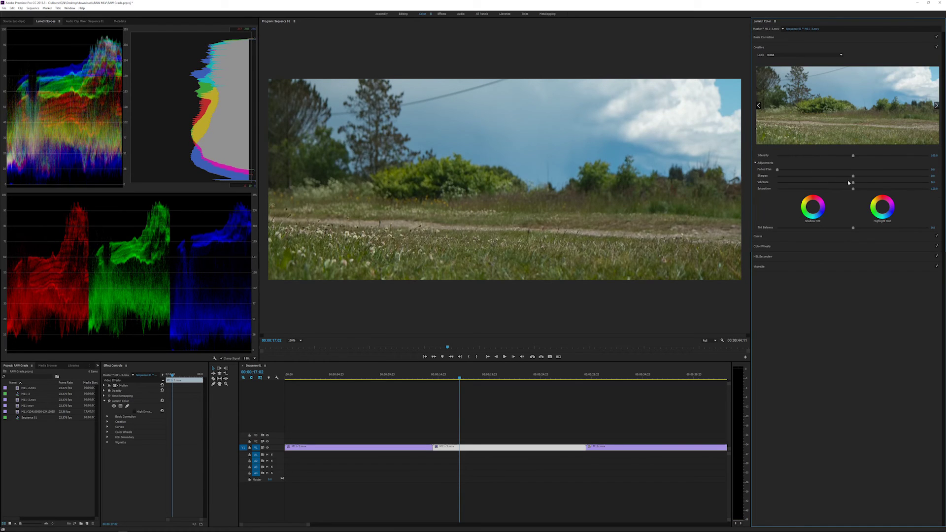
{"action": "left_click_drag", "start_coordinate": [877, 183], "coordinate": [921, 184]}
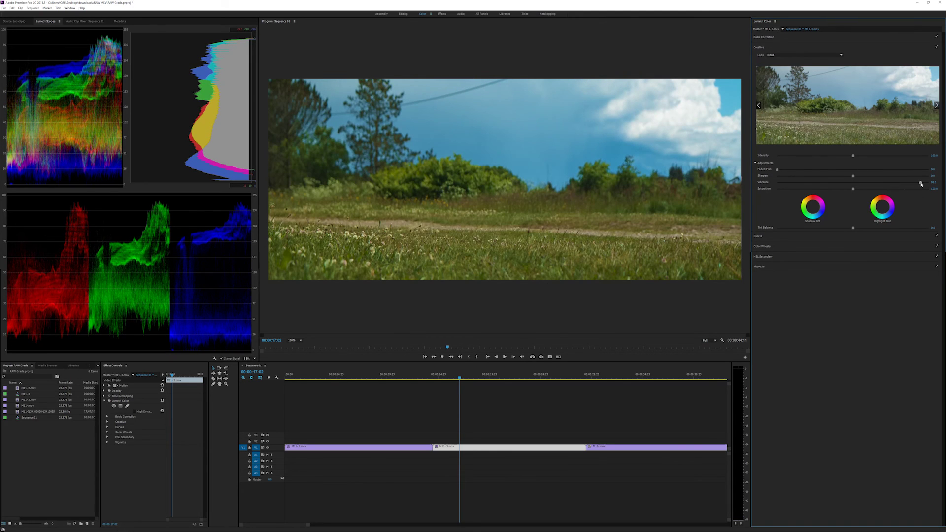
{"action": "left_click", "coordinate": [605, 346]}
Copy the field clip's Lumetri grade and paste it onto the yellow-flower clip
{"action": "left_click", "coordinate": [606, 376]}
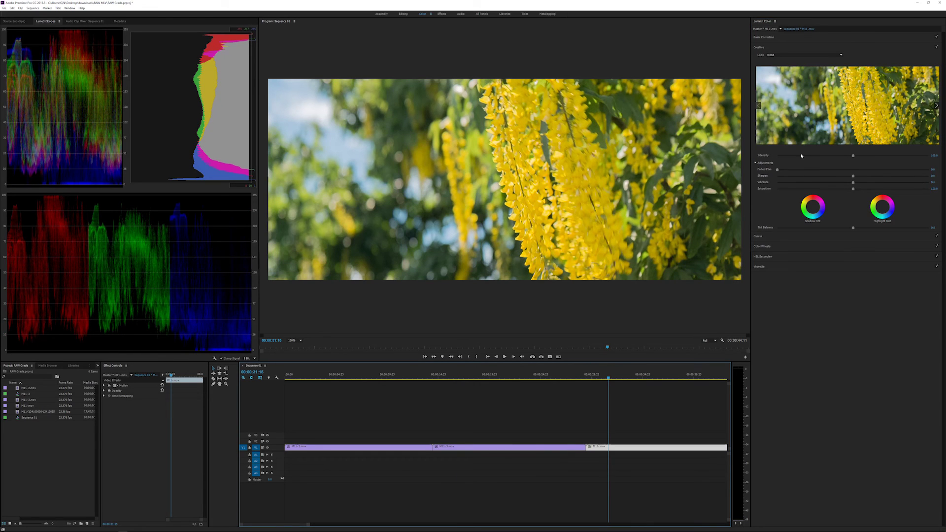
{"action": "left_click", "coordinate": [791, 37]}
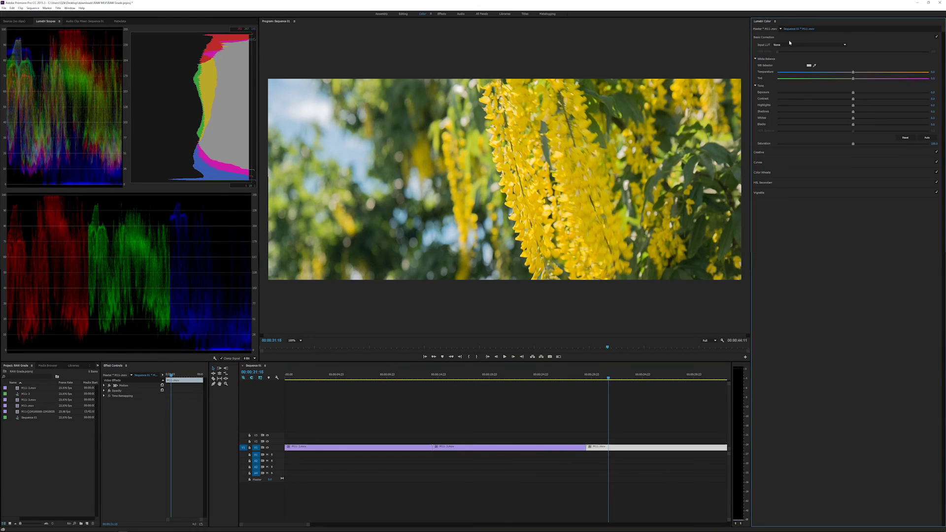
{"action": "left_click", "coordinate": [510, 448]}
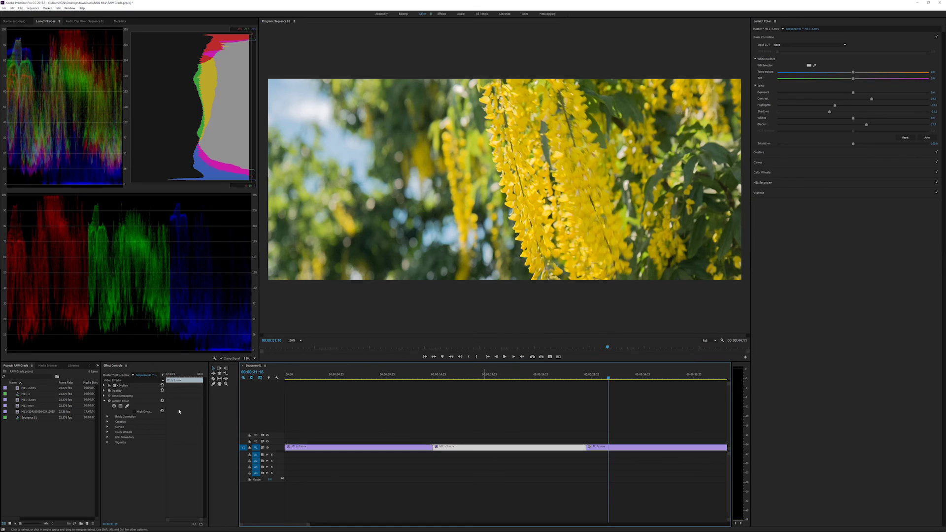
{"action": "left_click", "coordinate": [146, 400]}
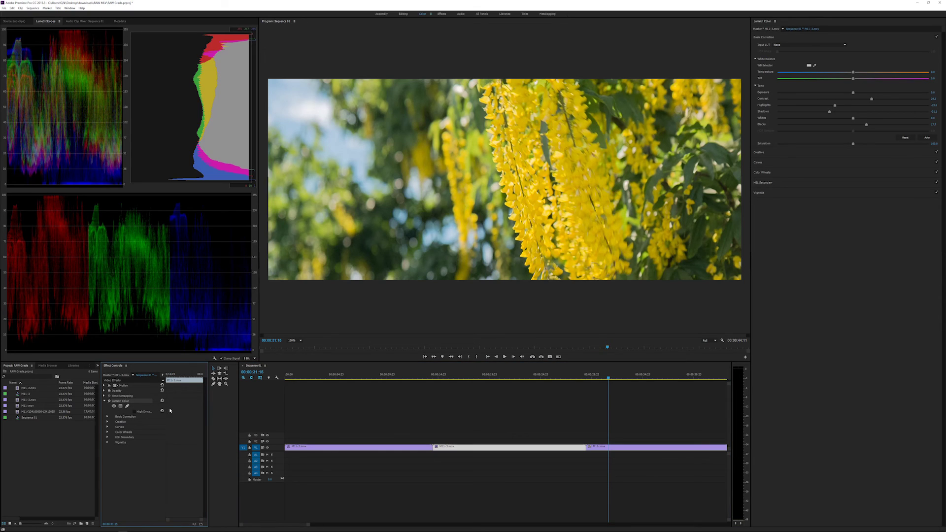
{"action": "left_click", "coordinate": [644, 449]}
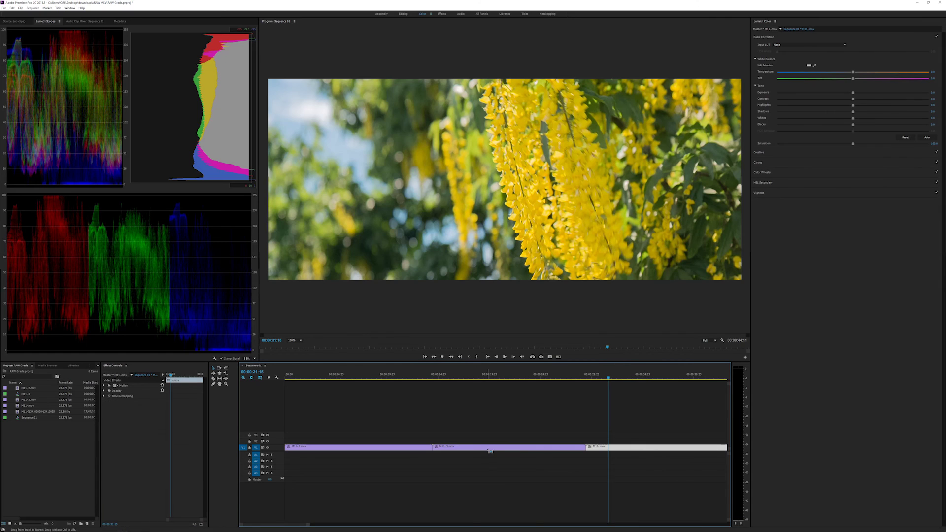
{"action": "key", "text": "ctrl+v"}
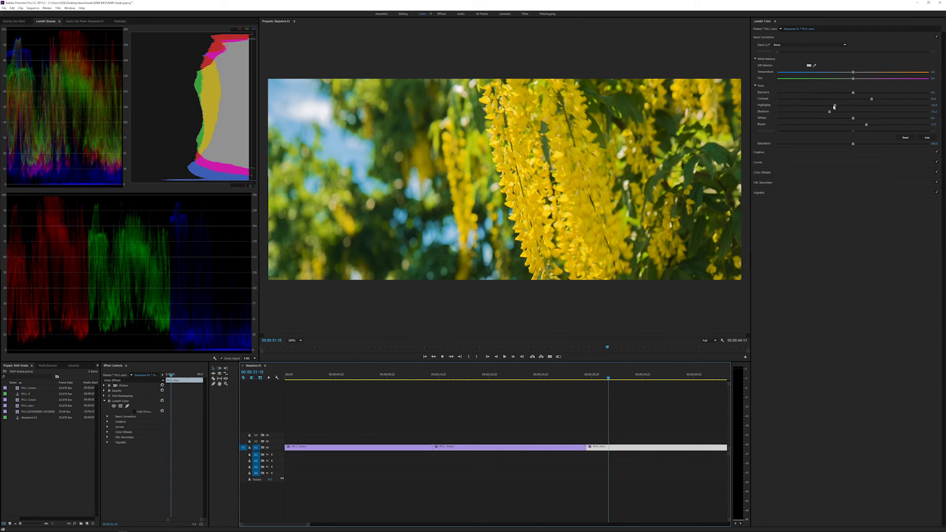
Lower the flower clip's Highlights and Shadows, then return to the Editing workspace
{"action": "left_click_drag", "start_coordinate": [833, 105], "coordinate": [808, 106]}
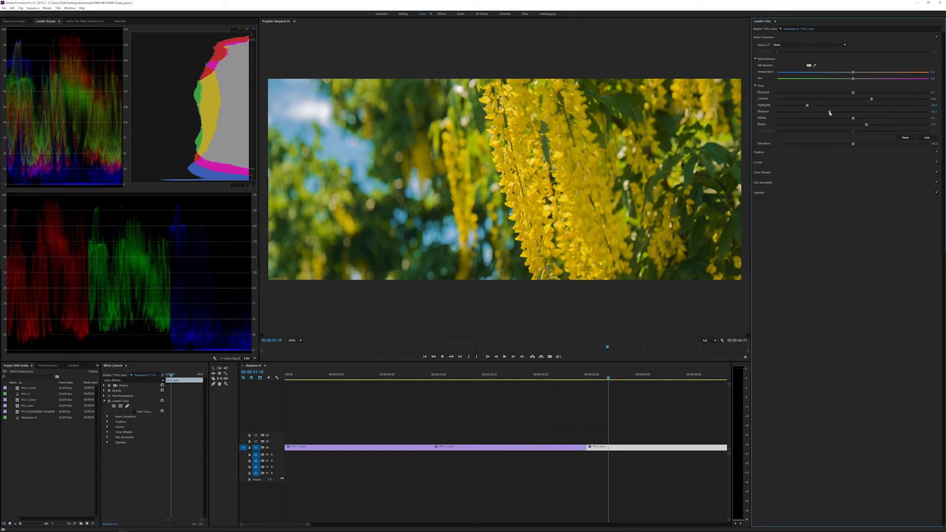
{"action": "left_click_drag", "start_coordinate": [827, 114], "coordinate": [889, 120]}
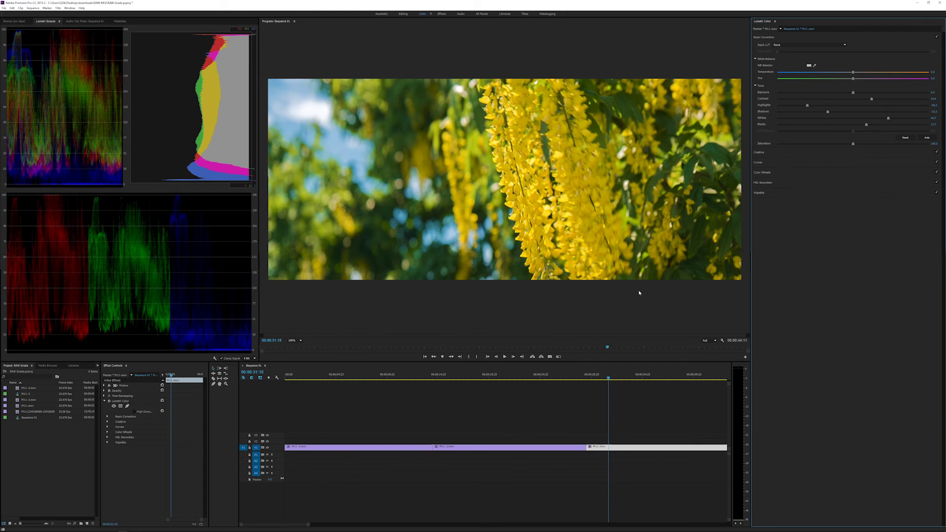
{"action": "left_click", "coordinate": [403, 14]}
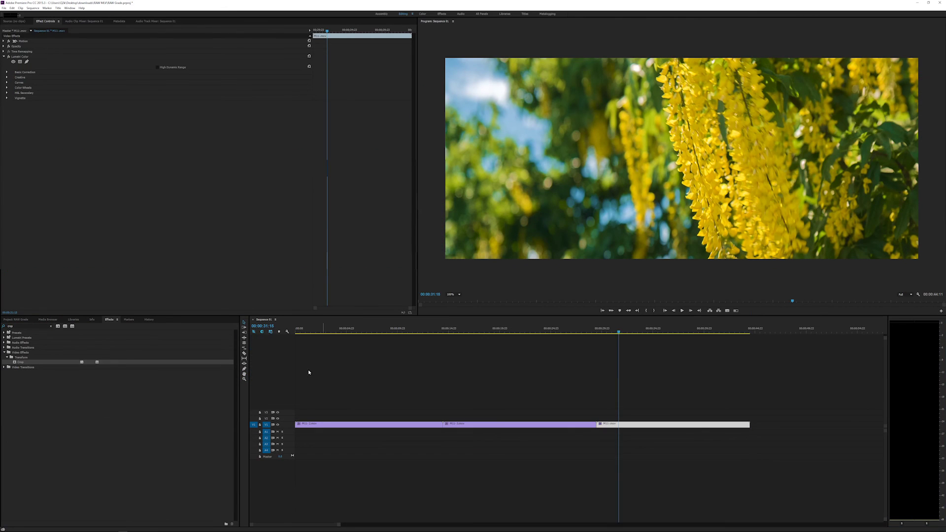
{"action": "left_click", "coordinate": [296, 333]}
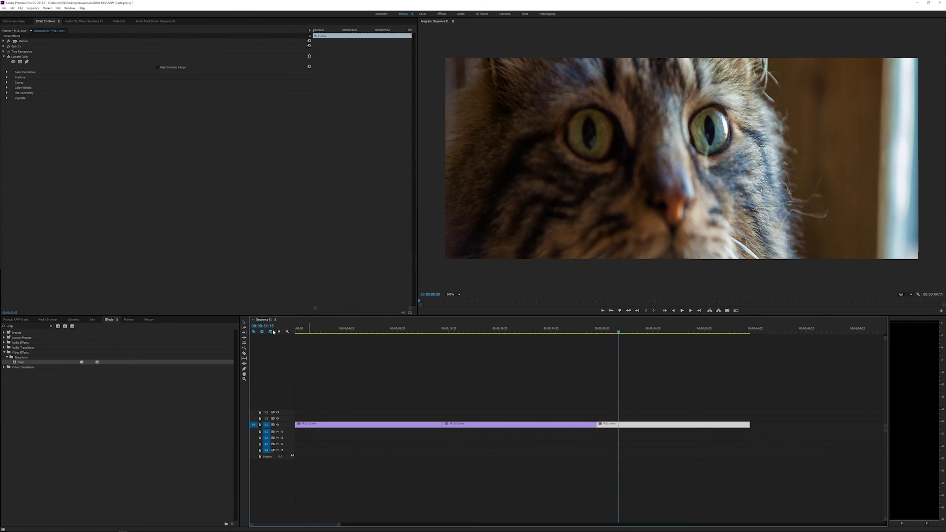
{"action": "key", "text": "space"}
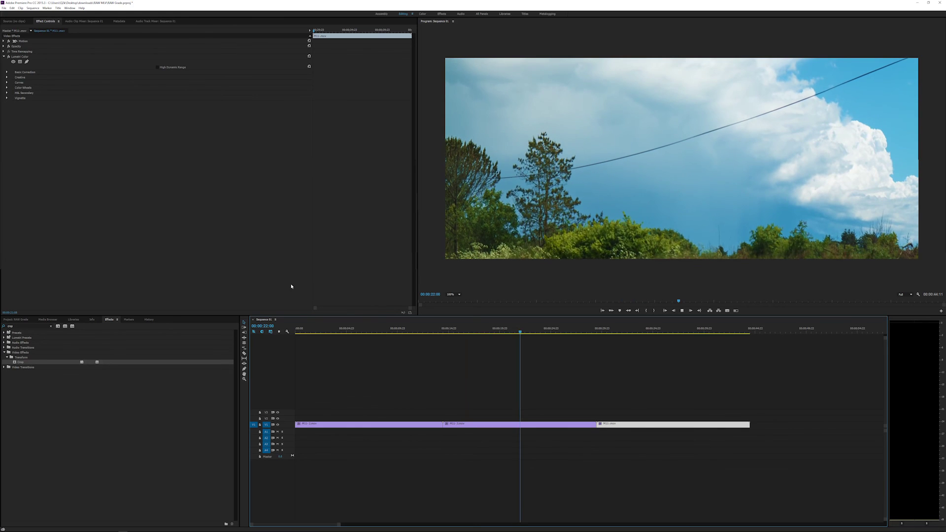
{"action": "key", "text": "space"}
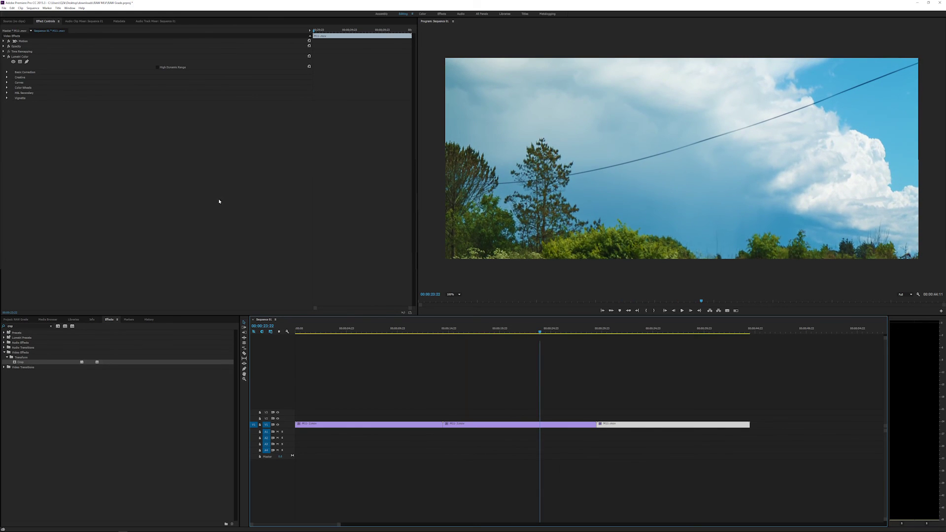
{"action": "left_click", "coordinate": [33, 8]}
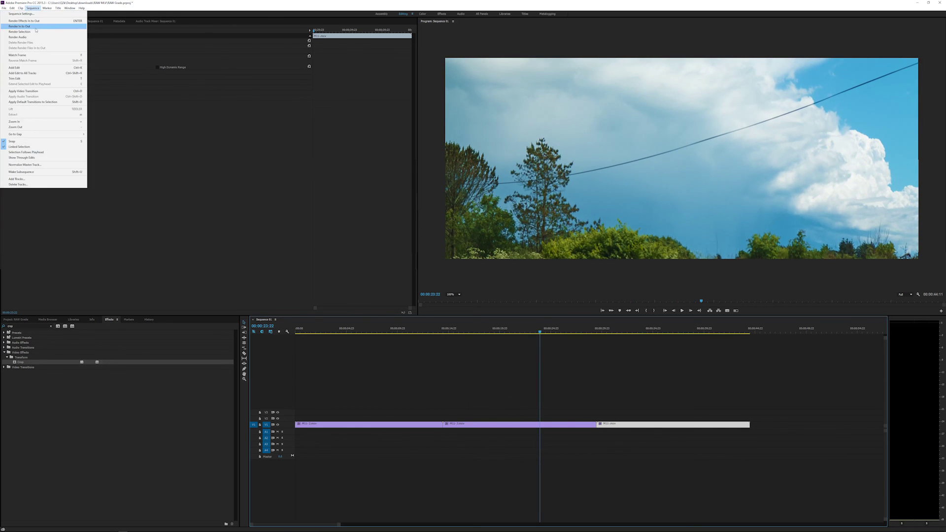
{"action": "left_click", "coordinate": [21, 14]}
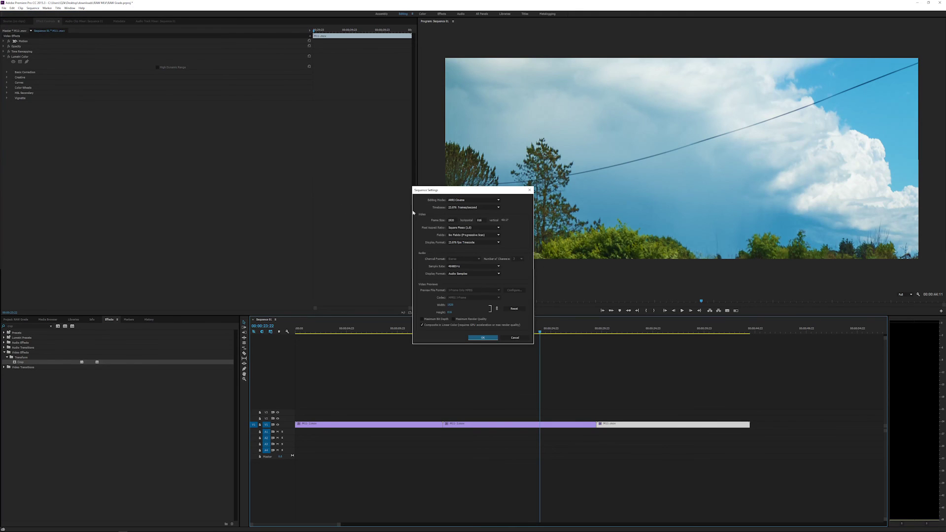